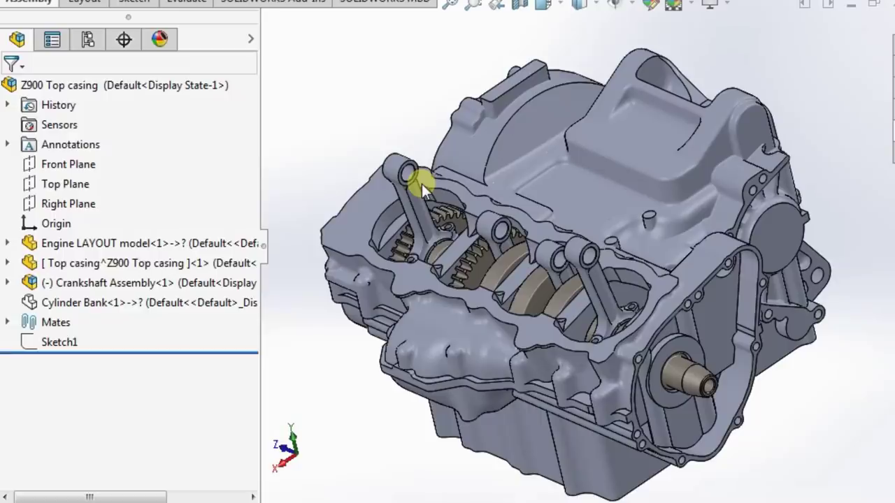
- Examine the Z900 Top casing assembly with its exposed crankshaft and connecting rods from the front corner
scroll(521, 342, "up", 1)
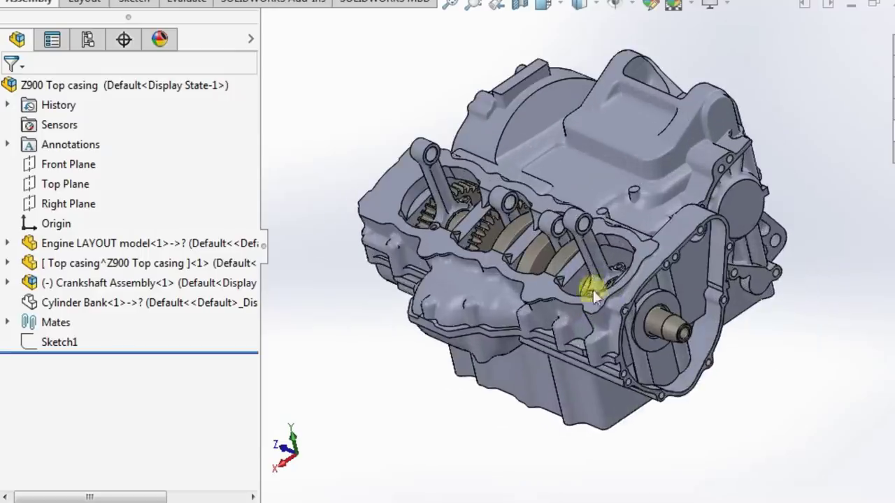
scroll(568, 197, "down", 2)
mouse_move(567, 203)
middle_mouse_down()
mouse_move(550, 200)
mouse_move(574, 200)
mouse_move(570, 218)
middle_mouse_up()
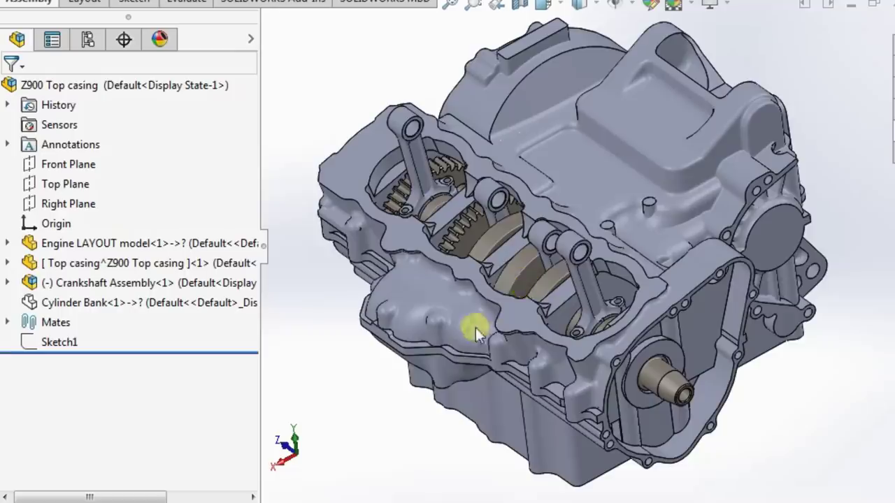
scroll(571, 233, "up", 2)
scroll(580, 234, "down", 3)
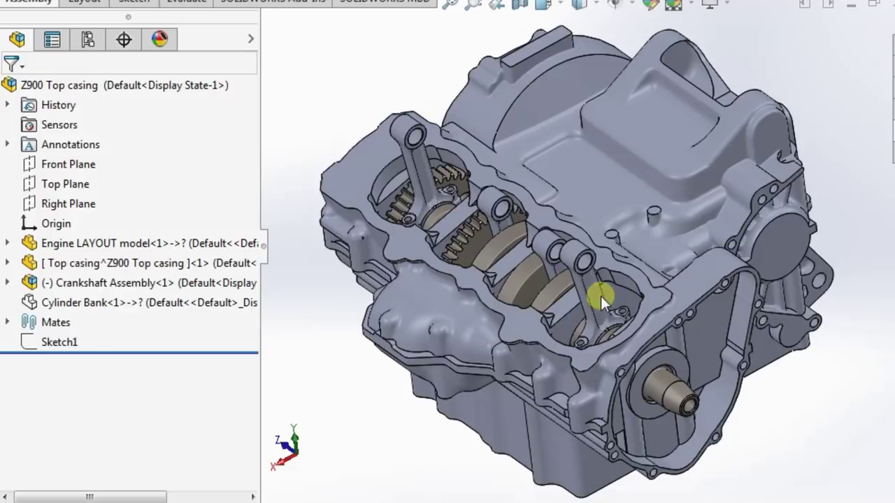
middle_click_drag(594, 285, 676, 316)
scroll(556, 288, "up", 2)
scroll(564, 304, "down", 2)
scroll(616, 280, "up", 3)
- Inspect the front wall of the crankcase, including the bulged housing, parting line and open cylinder bores
scroll(486, 266, "down", 5)
scroll(562, 323, "down", 3)
middle_click_drag(563, 323, 540, 259)
scroll(515, 283, "up", 4)
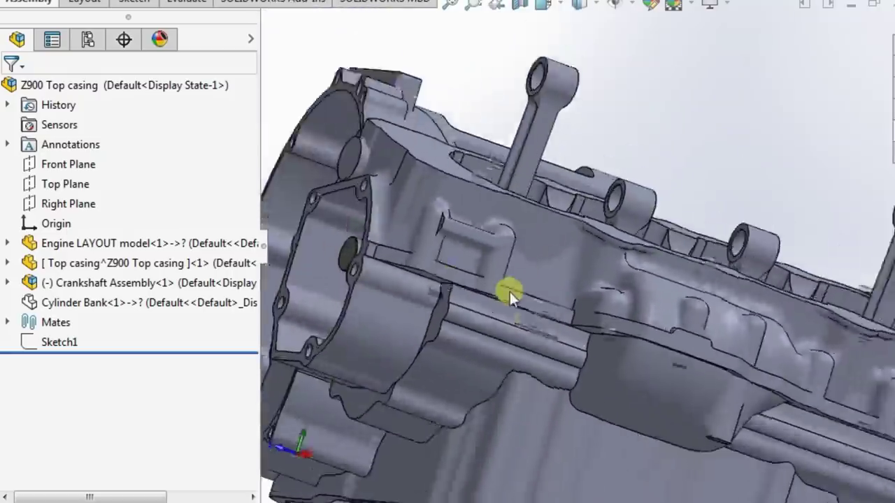
scroll(498, 234, "down", 6)
scroll(670, 239, "up", 5)
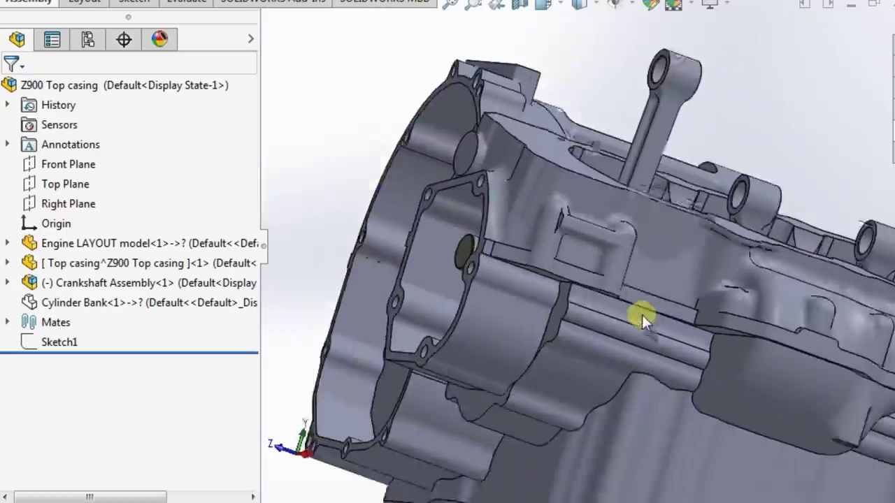
middle_click_drag(734, 290, 713, 264)
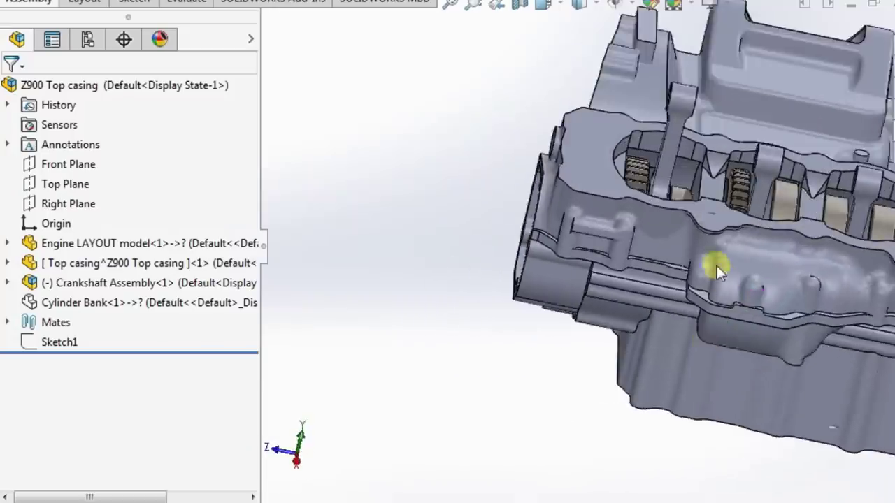
scroll(713, 264, "down", 6)
scroll(718, 320, "up", 5)
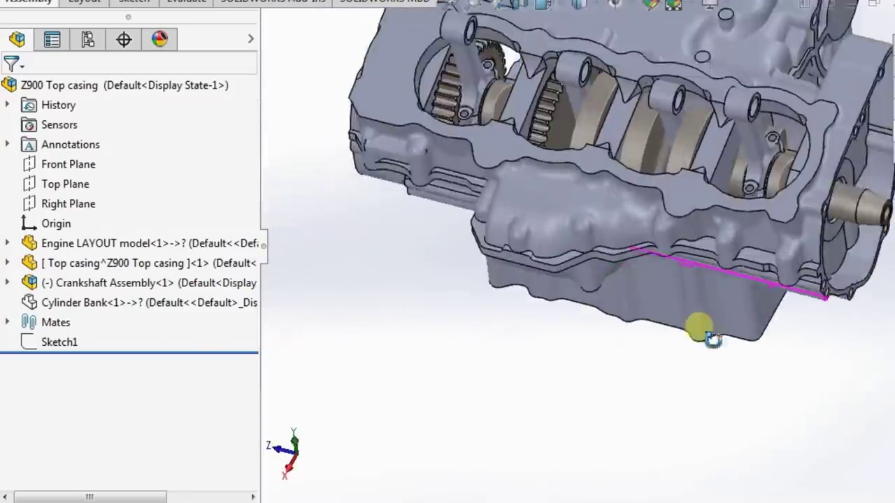
middle_click_drag(712, 339, 544, 179)
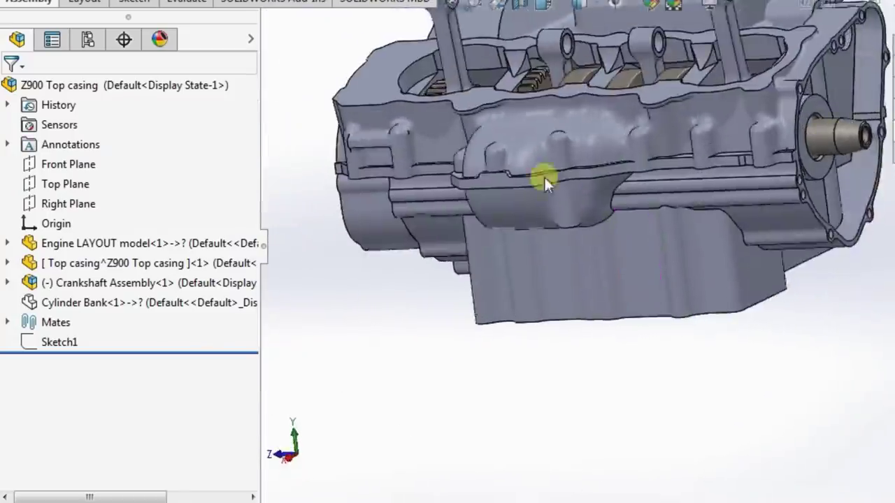
scroll(745, 194, "down", 3)
scroll(615, 144, "down", 3)
scroll(697, 190, "up", 3)
middle_click_drag(697, 189, 673, 202)
- Inspect the casing's side housing around the tapered crankshaft end and the adjacent ribbed round cover area
scroll(674, 202, "down", 4)
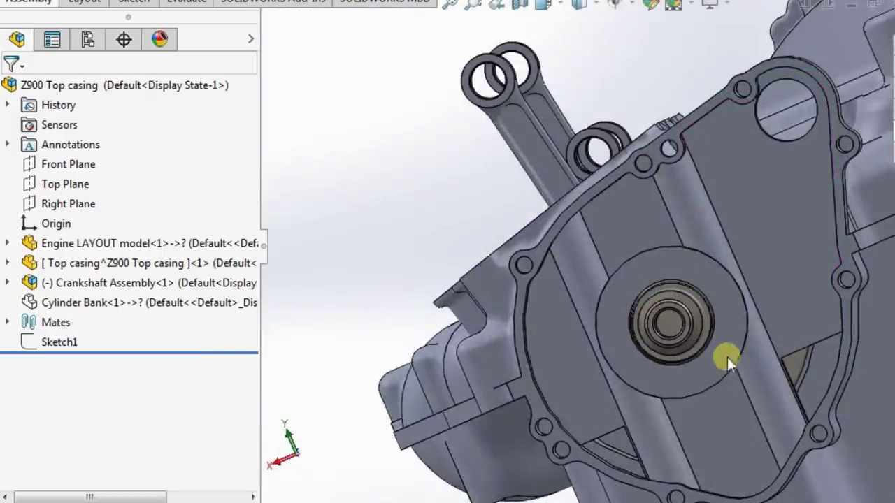
middle_click_drag(727, 357, 797, 399)
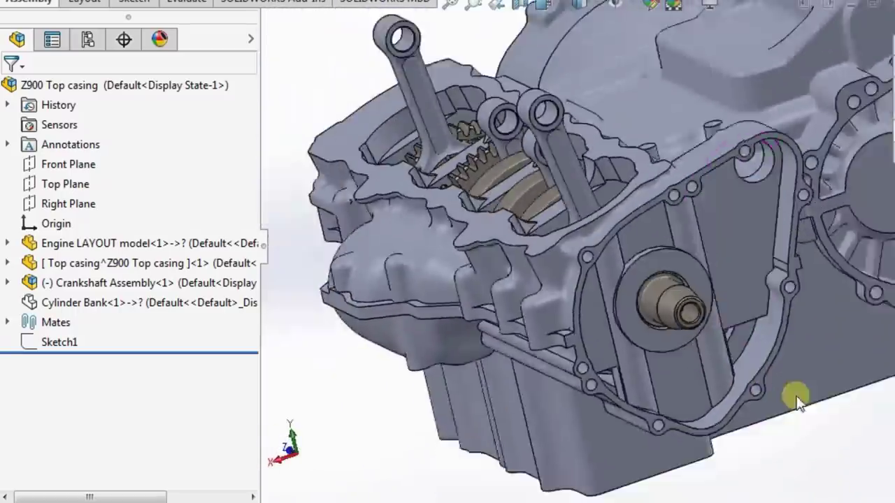
scroll(765, 196, "up", 3)
scroll(725, 263, "down", 5)
middle_click_drag(726, 263, 661, 198)
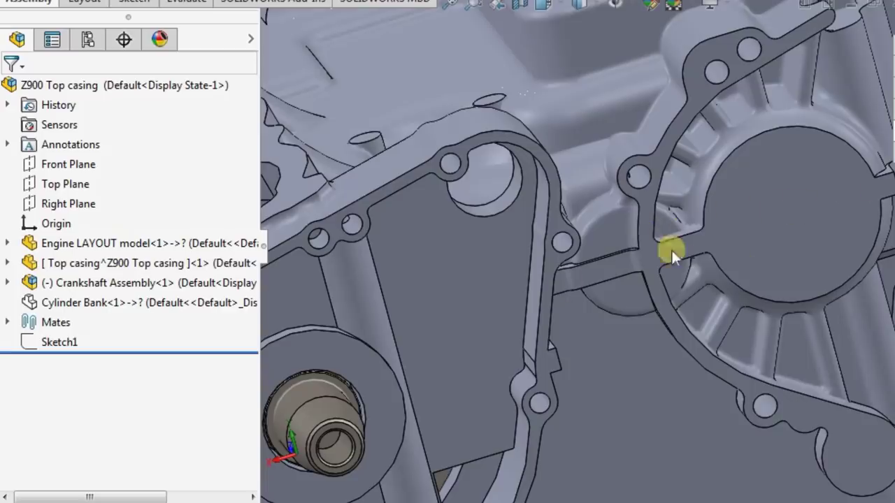
scroll(769, 235, "up", 5)
middle_click_drag(769, 235, 761, 272)
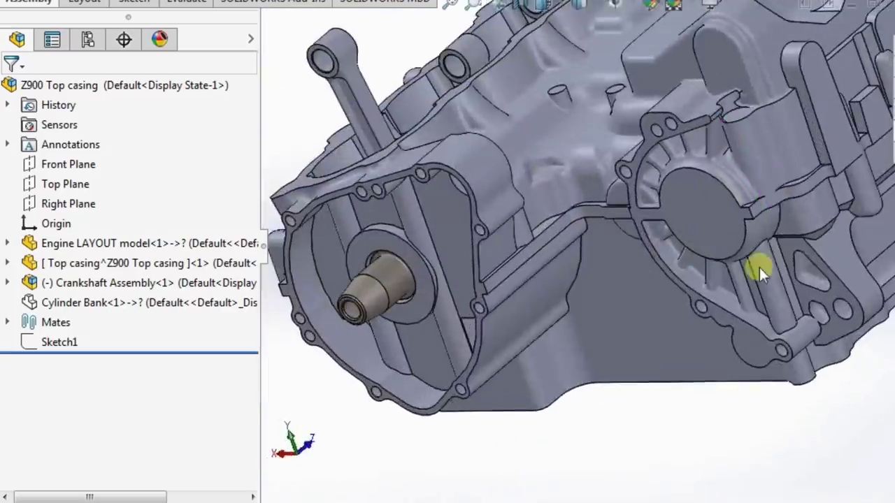
scroll(770, 176, "up", 4)
scroll(770, 176, "down", 4)
middle_click_drag(657, 241, 619, 241)
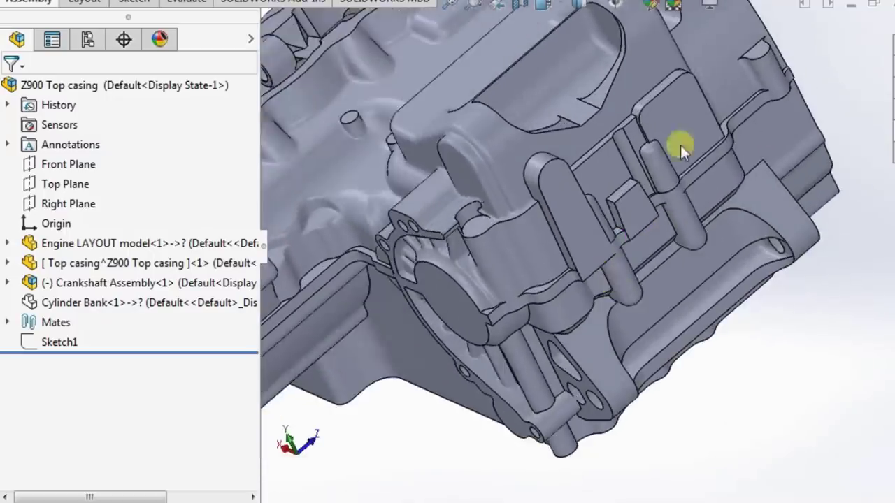
- Inspect the rear mounting lugs and the upper surface of the crankcase, including a view from above
scroll(643, 90, "up", 3)
scroll(584, 137, "down", 5)
mouse_move(524, 136)
middle_mouse_down()
mouse_move(583, 144)
mouse_move(556, 143)
mouse_move(545, 161)
middle_mouse_up()
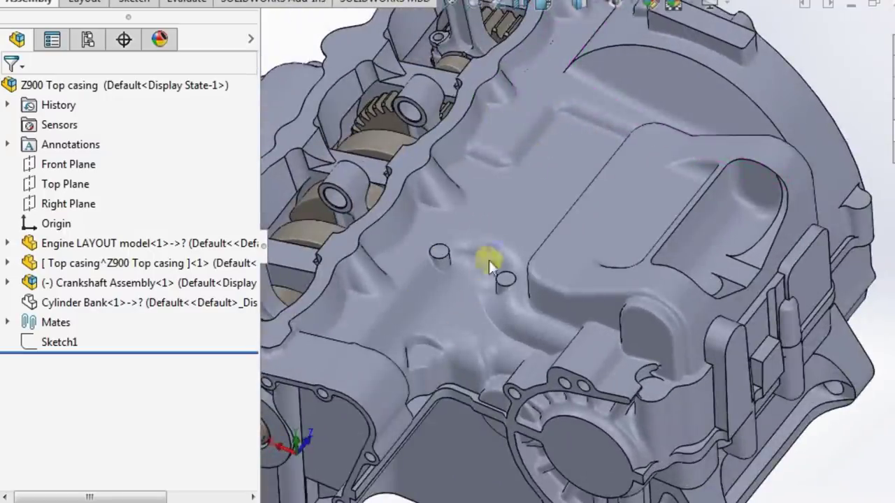
scroll(514, 179, "up", 2)
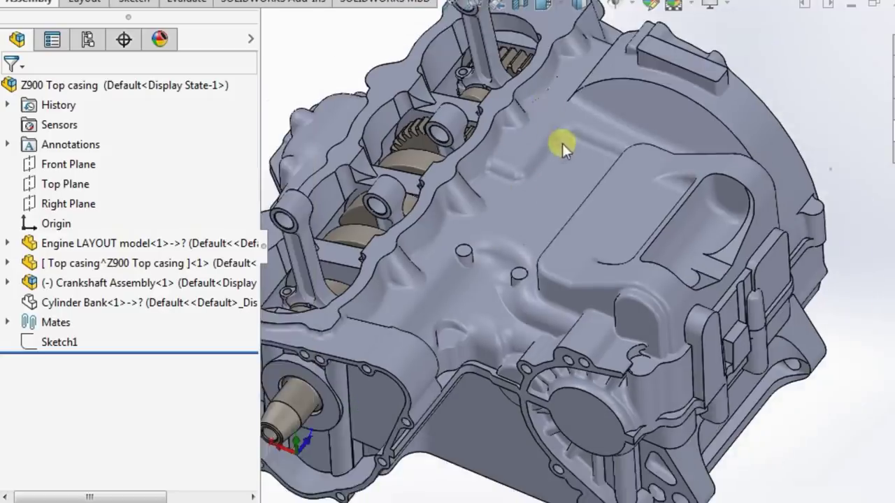
scroll(591, 147, "down", 2)
mouse_move(558, 252)
middle_mouse_down()
mouse_move(532, 237)
mouse_move(565, 219)
mouse_move(516, 184)
mouse_move(763, 130)
mouse_move(769, 200)
mouse_move(784, 213)
mouse_move(782, 200)
mouse_move(770, 196)
mouse_move(810, 232)
mouse_move(792, 274)
mouse_move(788, 112)
mouse_move(829, 193)
mouse_move(823, 189)
middle_mouse_up()
scroll(788, 111, "up", 4)
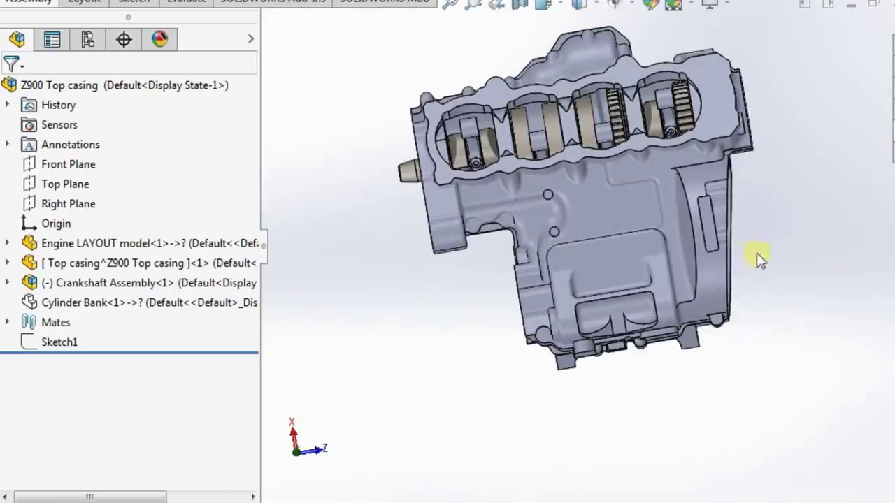
middle_click_drag(731, 175, 735, 203)
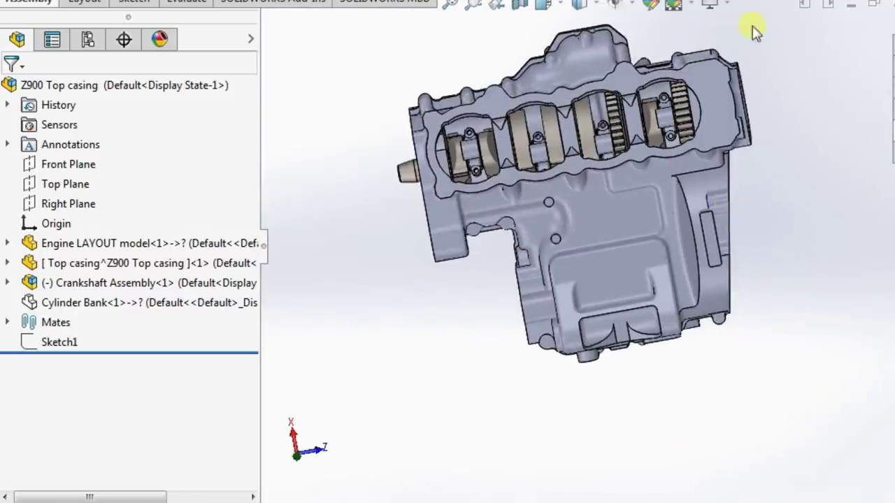
middle_click_drag(753, 26, 579, 234)
- Inspect the opposite side of the casing, around the large cover opening and the small crankshaft gear
scroll(590, 191, "down", 4)
middle_click_drag(590, 192, 597, 224)
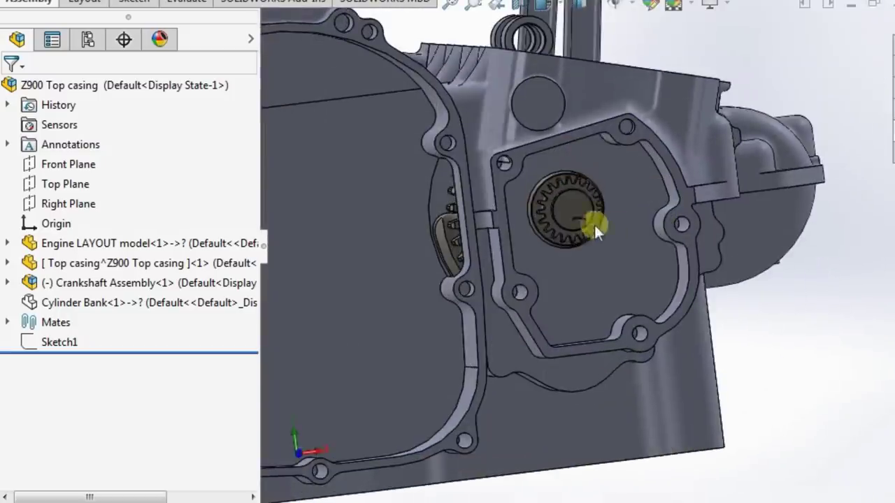
scroll(508, 184, "down", 5)
middle_click_drag(660, 224, 623, 256)
scroll(623, 255, "up", 3)
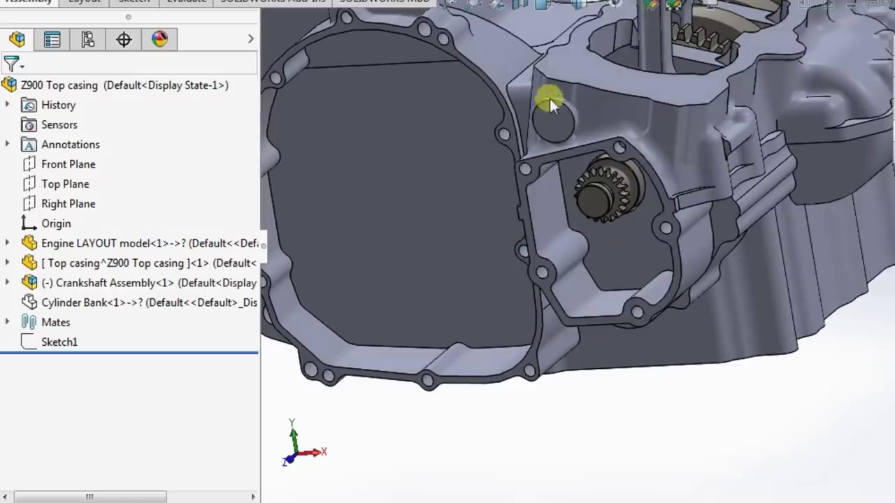
scroll(652, 242, "up", 3)
scroll(657, 220, "down", 3)
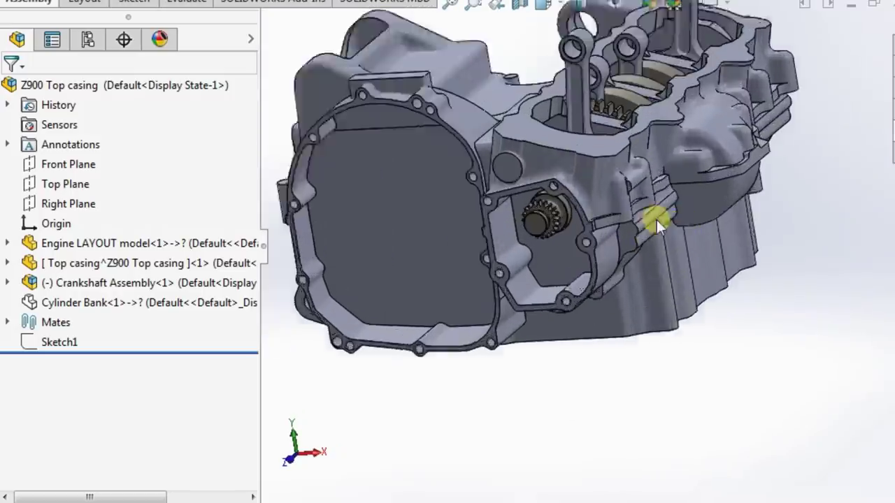
scroll(614, 201, "down", 3)
scroll(593, 201, "up", 4)
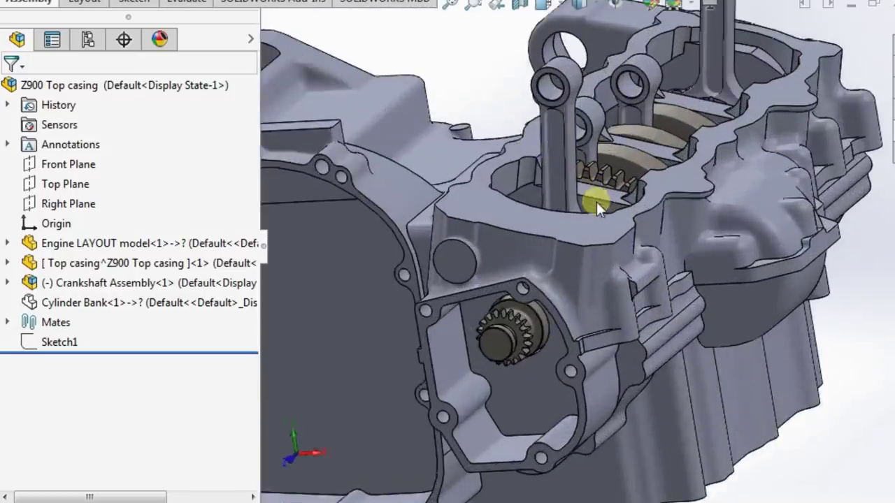
- Review the whole casing from above its large cover opening, with the connecting rods in the bores
scroll(590, 265, "down", 4)
middle_click_drag(594, 252, 624, 149)
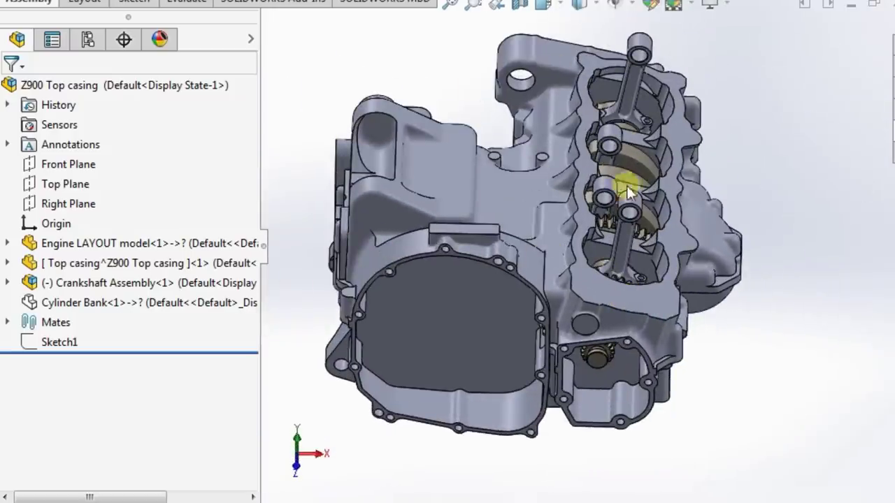
scroll(623, 176, "down", 2)
scroll(569, 186, "up", 3)
scroll(636, 291, "down", 3)
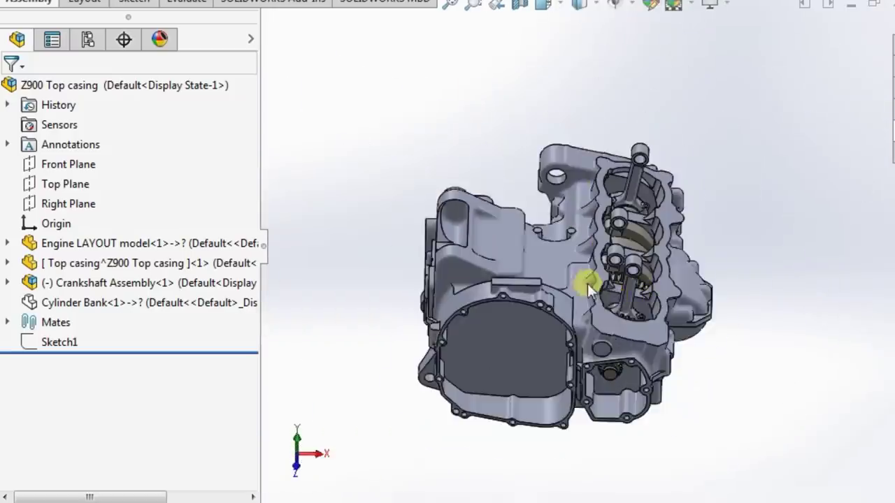
scroll(586, 282, "up", 2)
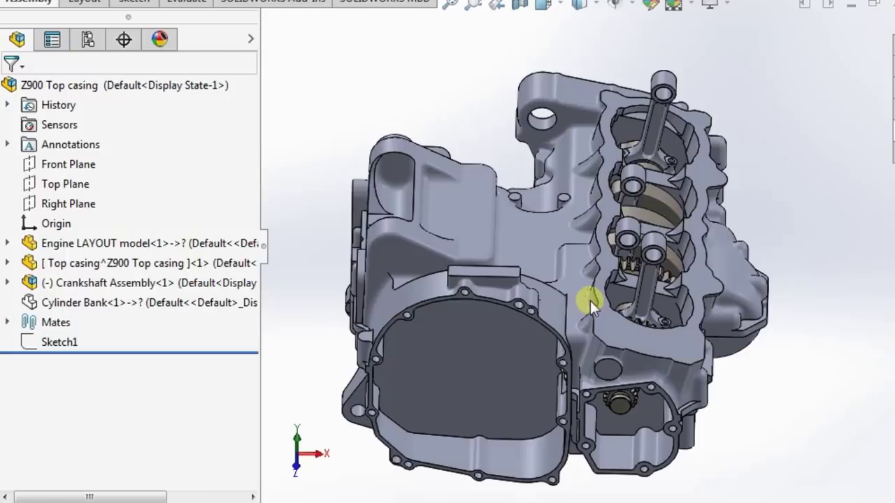
scroll(622, 261, "down", 1)
scroll(543, 214, "up", 1)
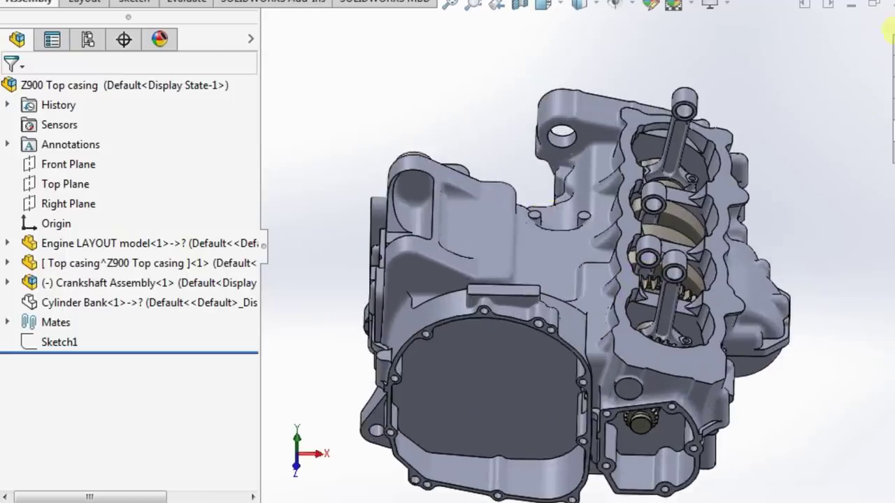
- Switch to the Engine assembly V1 model and examine its crankshaft, gears and counterweights from several angles
left_click(889, 7)
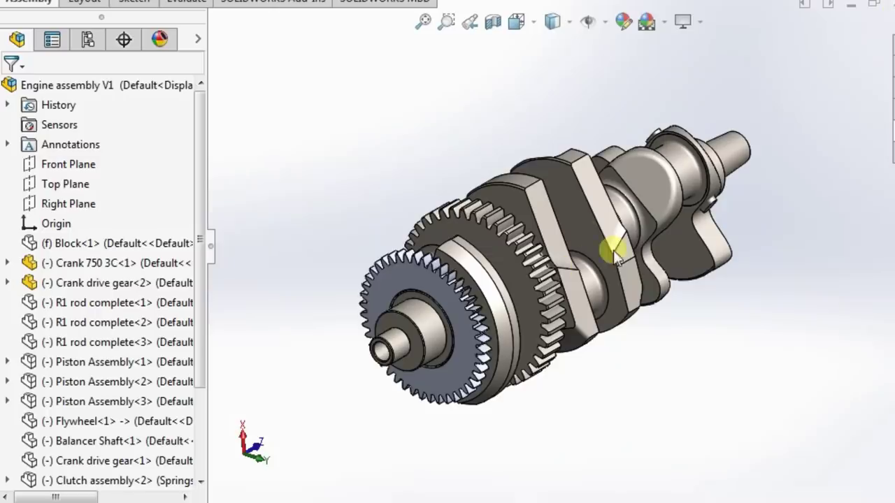
middle_click_drag(553, 241, 508, 273)
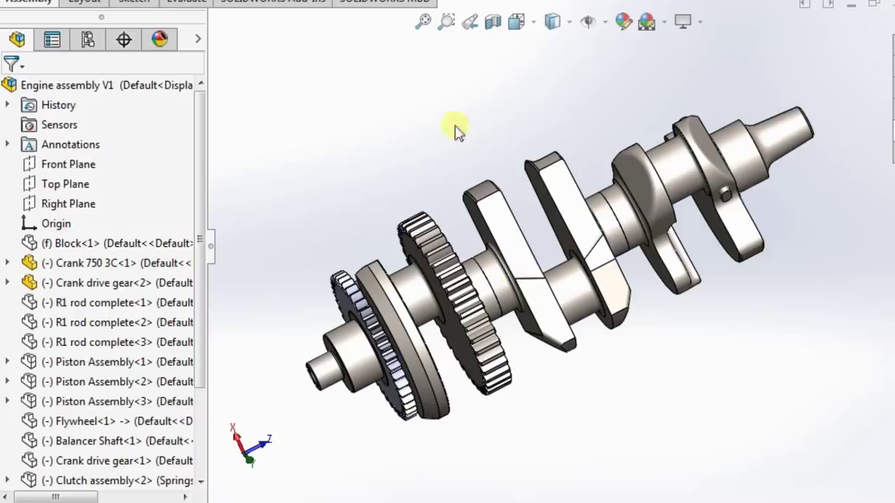
middle_click_drag(469, 242, 488, 226)
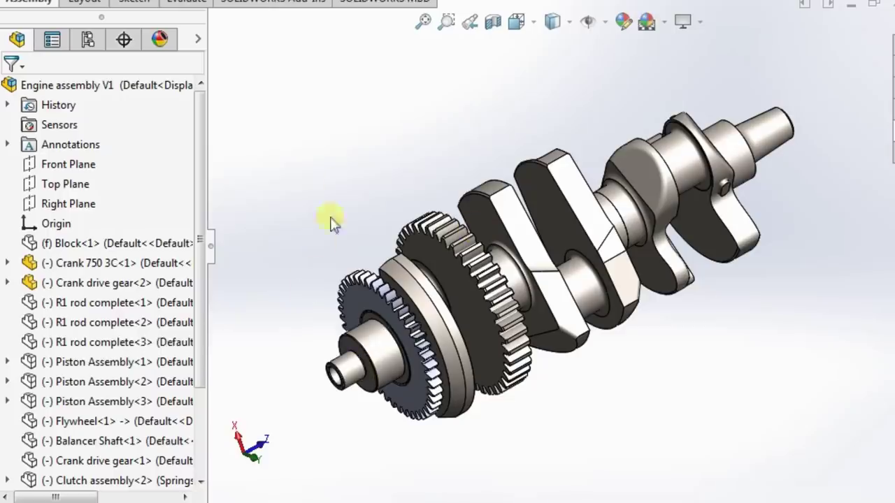
scroll(510, 236, "up", 2)
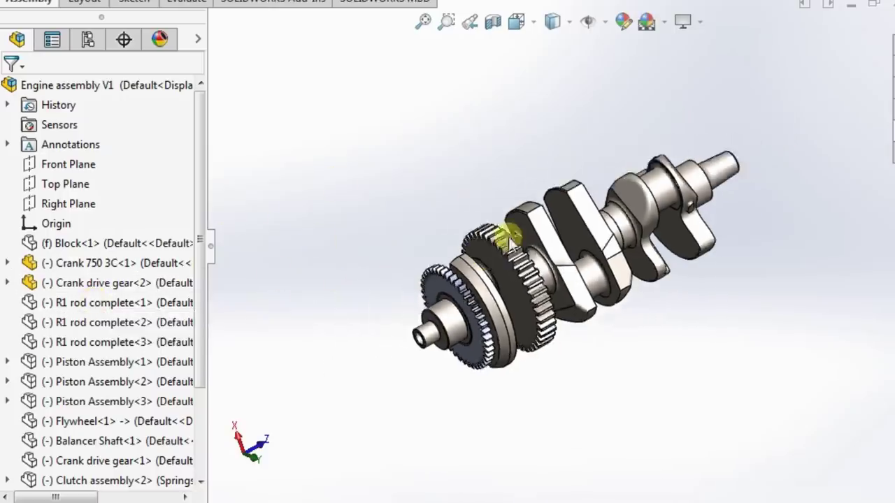
scroll(539, 279, "down", 4)
scroll(546, 277, "up", 1)
middle_click_drag(549, 276, 520, 244)
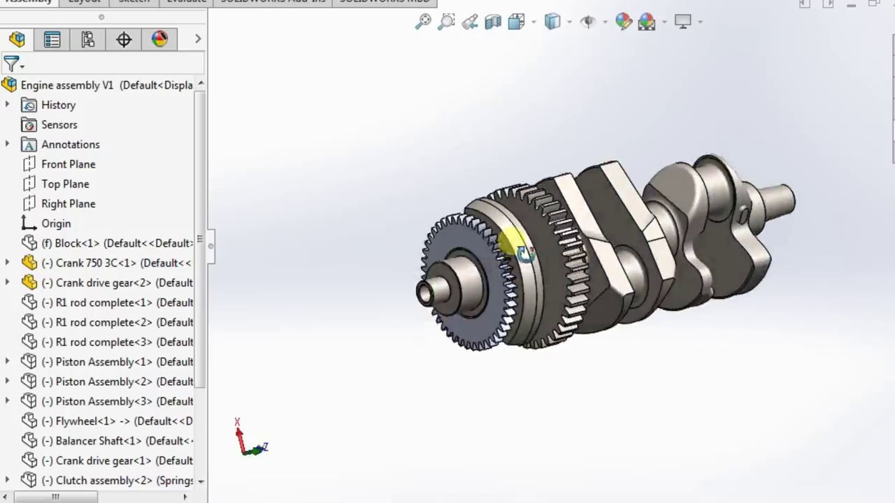
scroll(520, 245, "down", 3)
scroll(575, 191, "up", 5)
scroll(707, 208, "down", 3)
middle_click_drag(705, 211, 665, 250)
- Expand the Crank 750 3C component and highlight its Crank throw 1-1-solid1, 2-1-solid1 and 4-1-solid1 features, then clear the selection
left_click(8, 263)
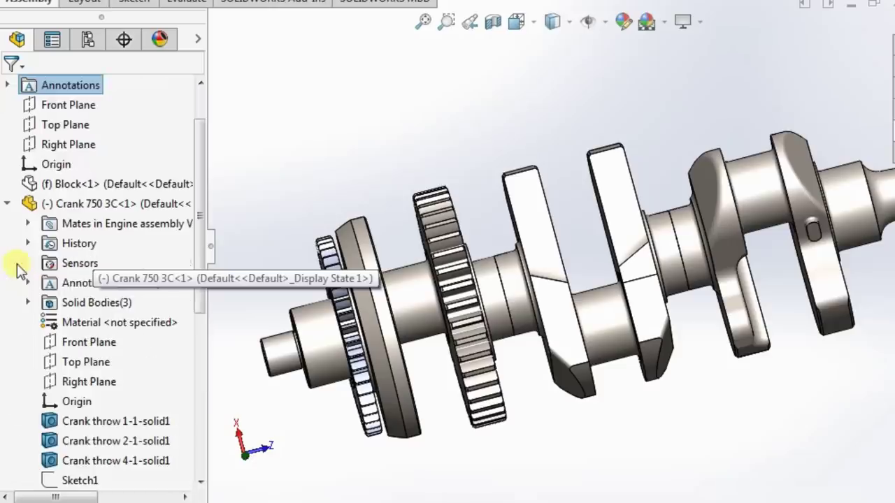
left_click(95, 423)
left_click(95, 423)
left_click(112, 459, "shift")
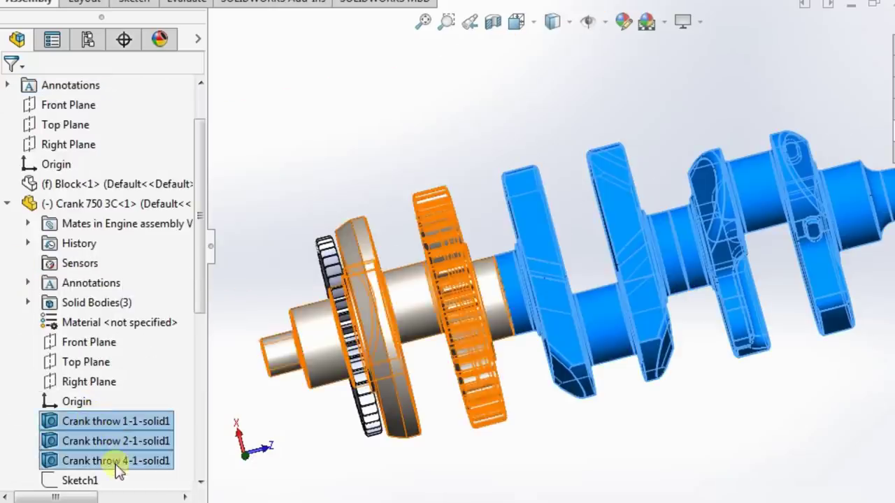
key("Escape")
- Examine the crankpins and throws from the side and the gear end, and collapse the Crank 750 3C feature list
scroll(595, 220, "up", 2)
middle_click_drag(595, 220, 570, 224)
middle_click_drag(464, 263, 500, 310)
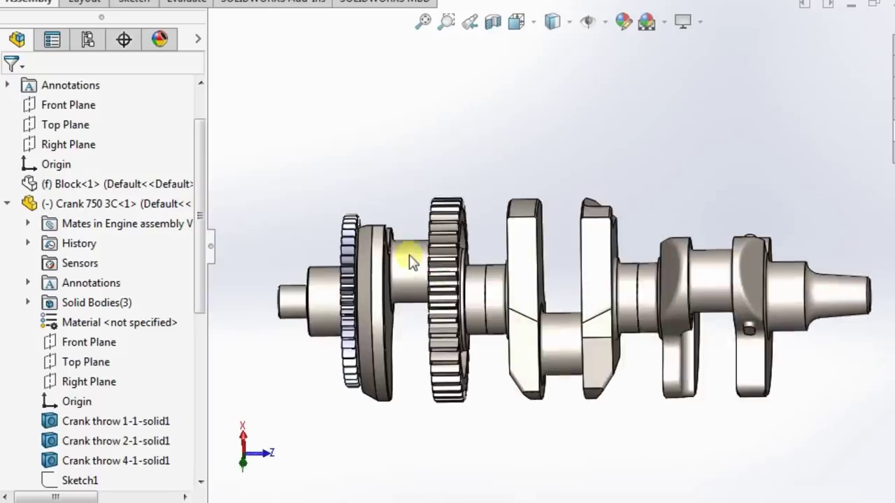
left_click(410, 256)
left_click(561, 346)
middle_click_drag(562, 348, 571, 265)
left_click(613, 150)
middle_click_drag(505, 254, 463, 218)
scroll(349, 265, "up", 2)
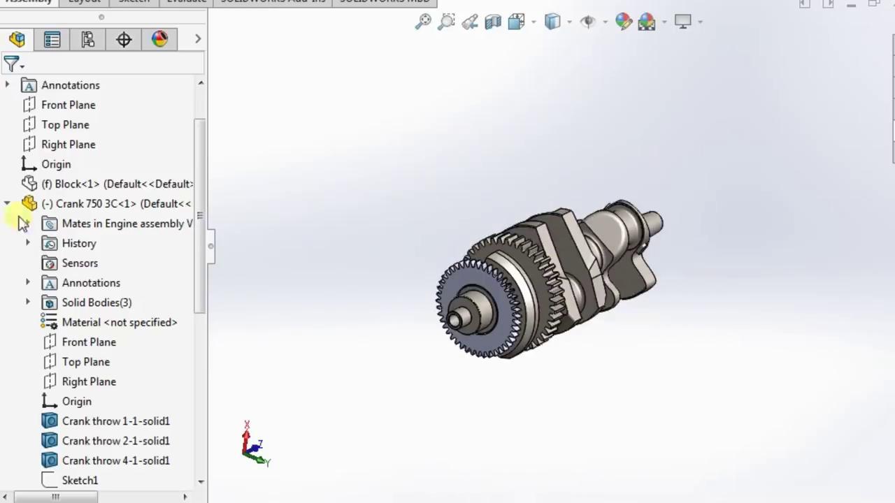
left_click(8, 204)
scroll(454, 222, "down", 2)
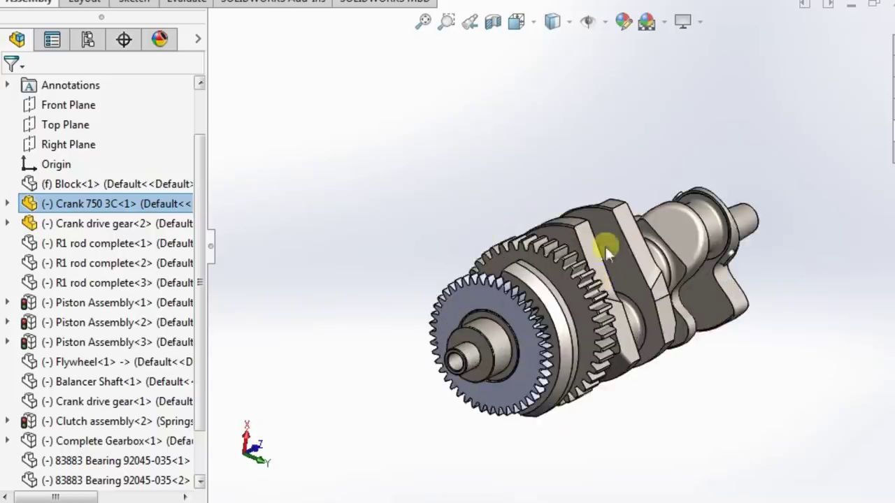
- Examine the crank throws and counterweights beside the drive gear, highlighting one middle counterweight and clearing the selection
middle_click_drag(605, 245, 579, 255)
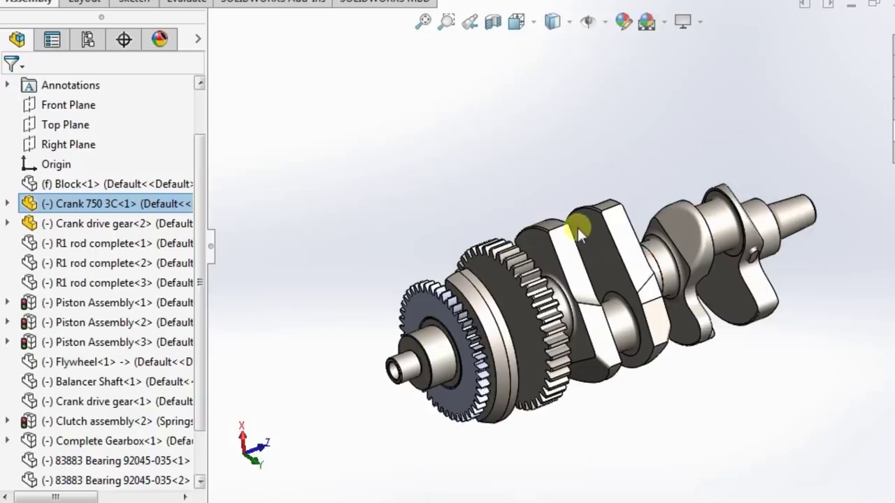
middle_click_drag(638, 225, 632, 298)
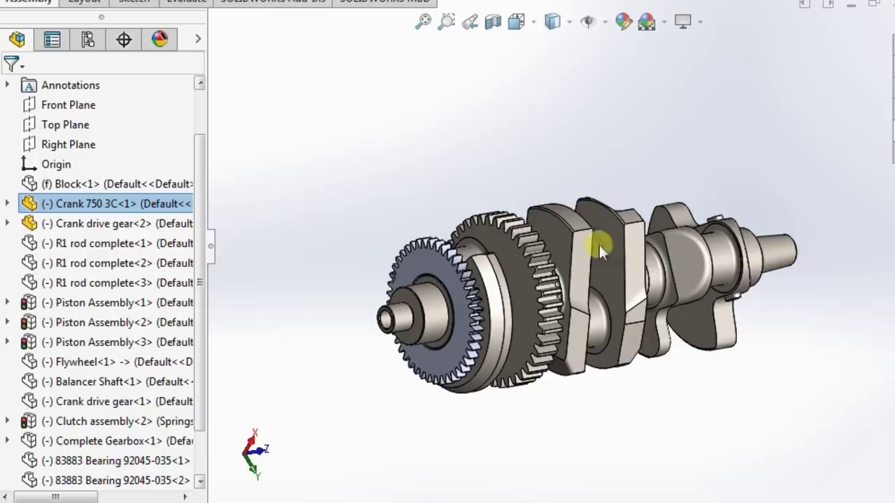
scroll(570, 275, "down", 2)
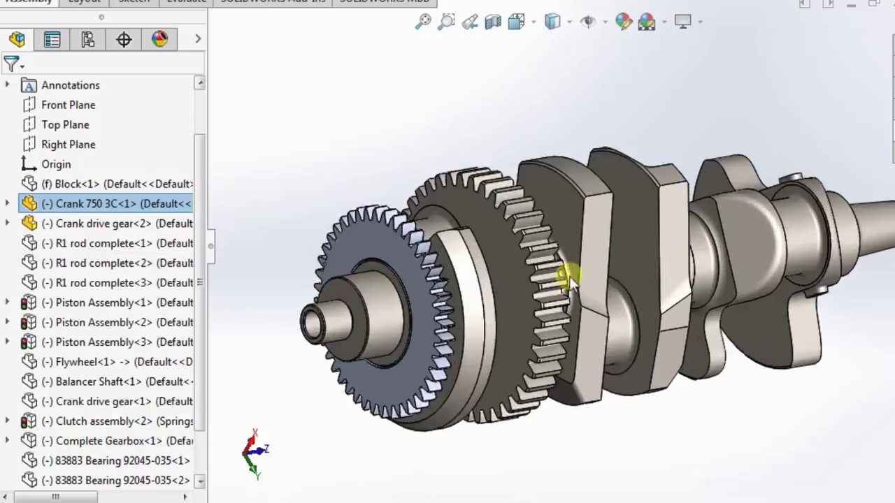
middle_click_drag(619, 275, 599, 302)
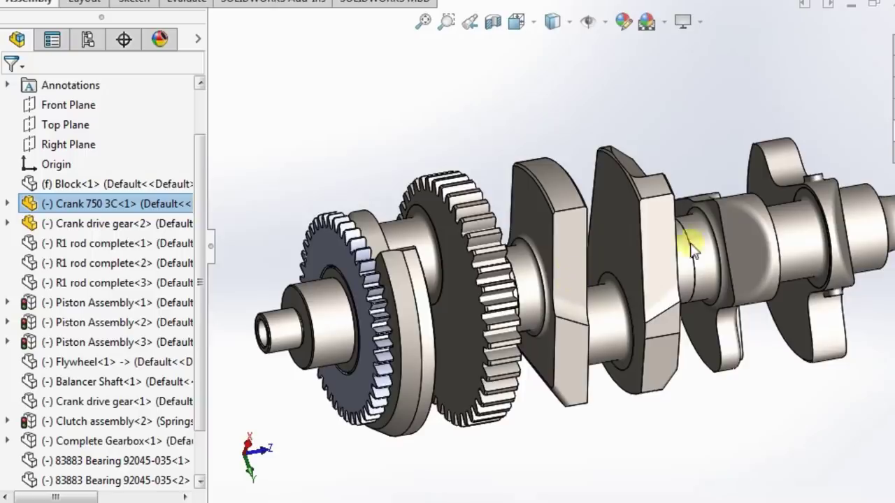
mouse_move(689, 240)
middle_mouse_down()
mouse_move(600, 259)
mouse_move(600, 285)
mouse_move(657, 328)
mouse_move(590, 256)
mouse_move(643, 306)
middle_mouse_up()
left_click(569, 213)
left_click(641, 336)
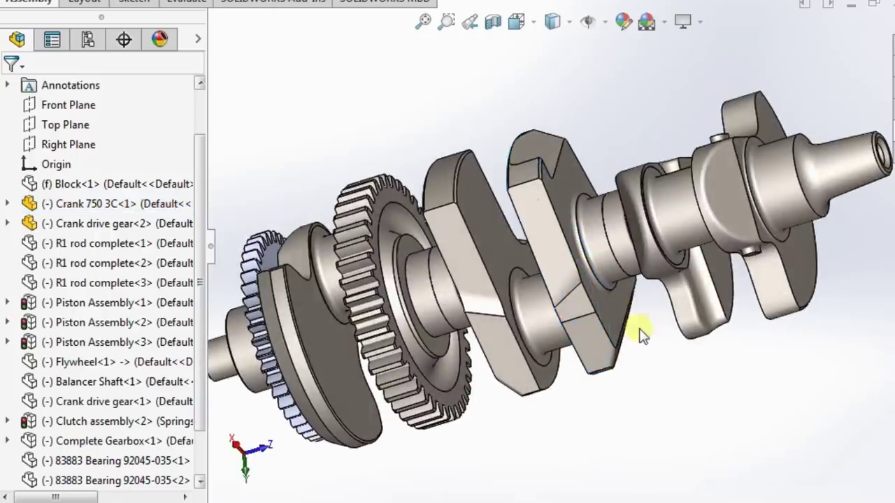
- Review the full crankshaft from the side and the gear end, comparing the spacing and angles of its crankpins
scroll(618, 332, "up", 3)
scroll(541, 253, "down", 2)
middle_click_drag(541, 252, 565, 250)
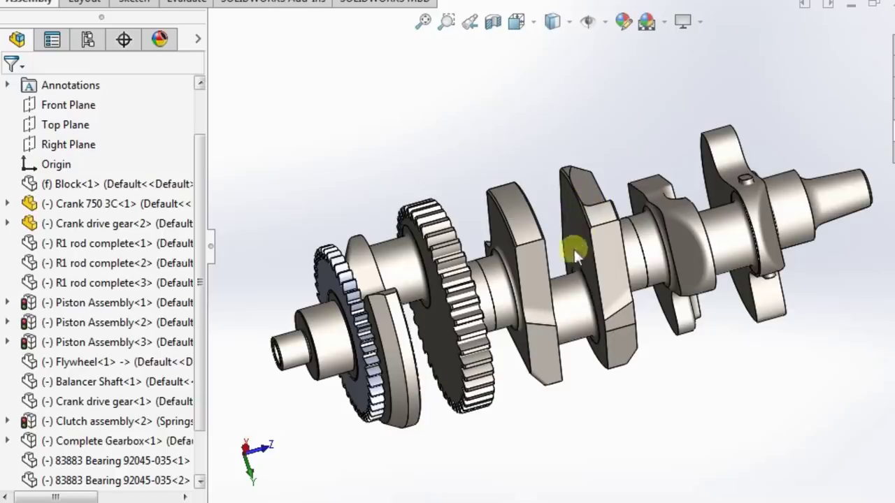
scroll(584, 192, "up", 2)
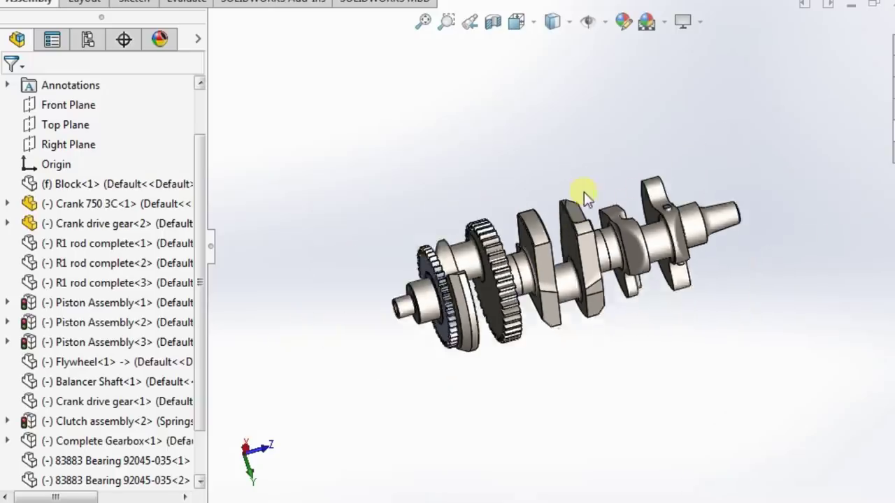
scroll(583, 192, "down", 2)
middle_click_drag(584, 191, 535, 234)
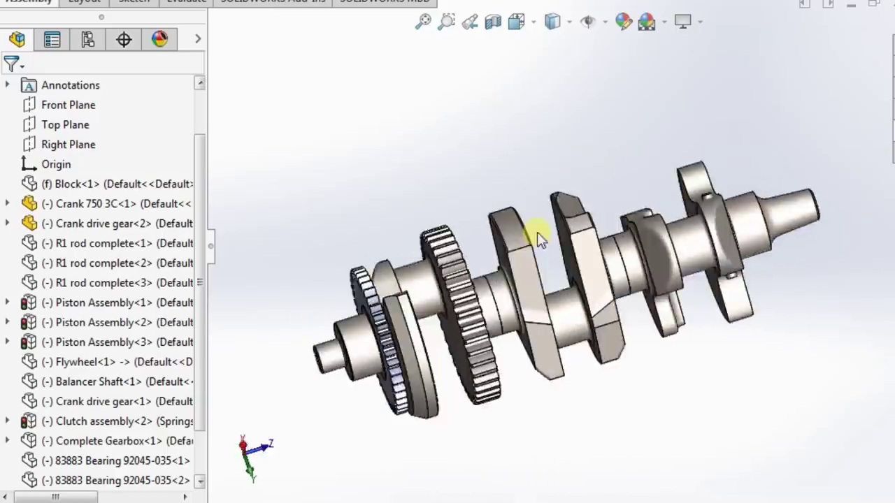
left_click(702, 235)
middle_click_drag(600, 180, 614, 165)
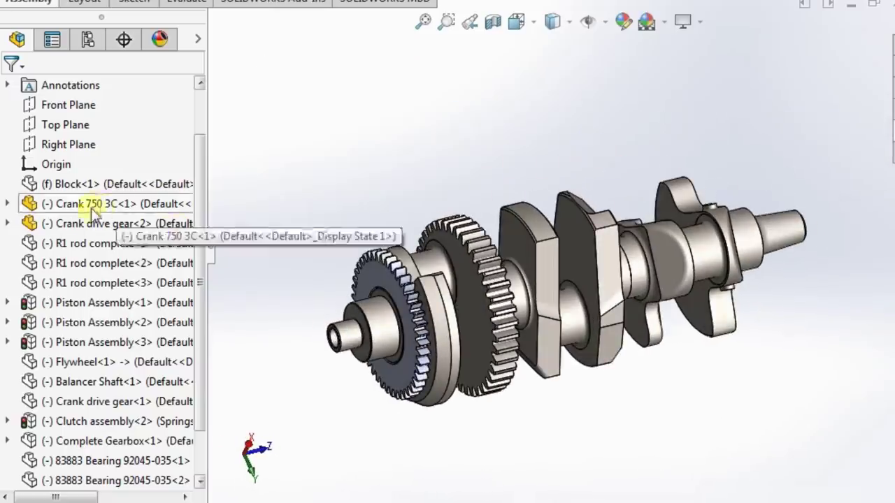
- Show the three hidden connecting rods, R1 rod complete<1> to R1 rod complete<3>
left_click(105, 243)
left_click(100, 283, "shift")
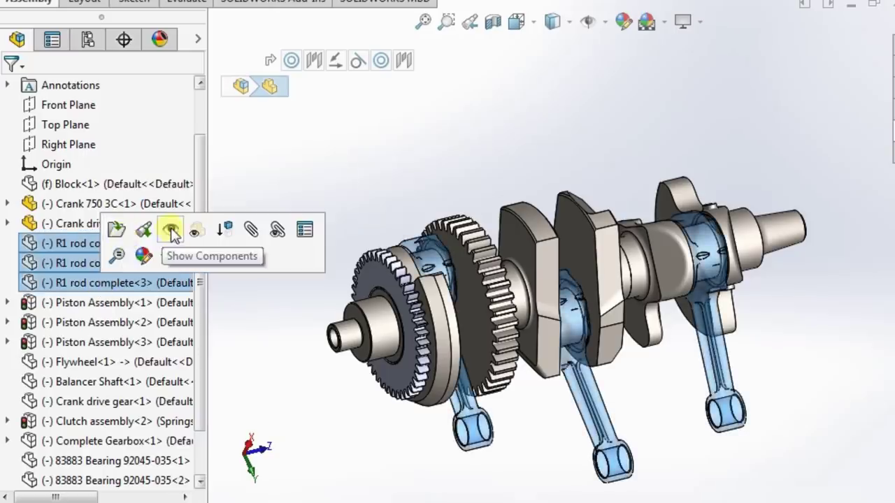
left_click(172, 231)
- Examine how the connecting rods sit on the crankpins, viewing them from the gear end and close to the big ends
middle_click_drag(521, 270, 662, 235)
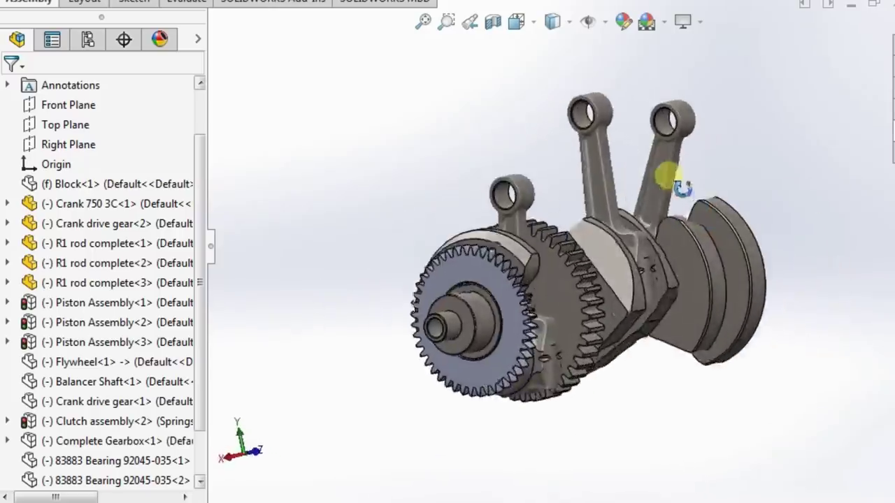
middle_click_drag(673, 178, 640, 210)
scroll(629, 265, "down", 3)
scroll(622, 269, "up", 3)
scroll(540, 304, "down", 4)
middle_click_drag(535, 297, 499, 159)
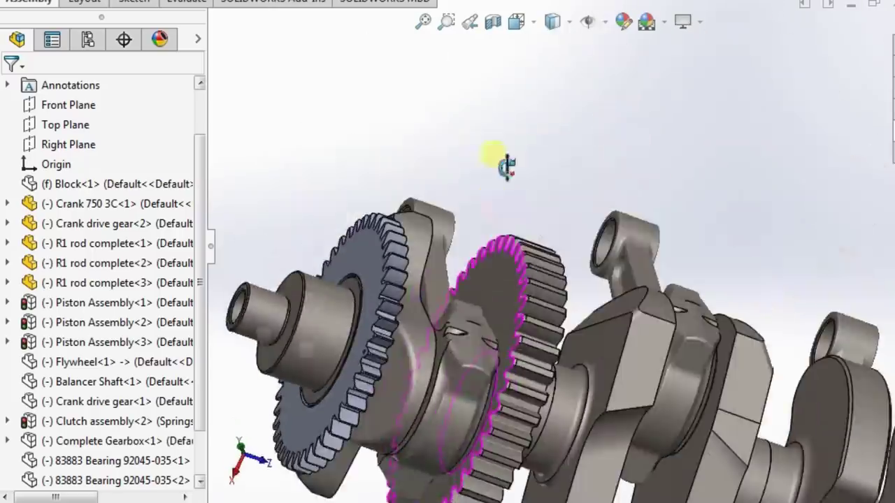
scroll(547, 281, "up", 1)
scroll(491, 365, "up", 3)
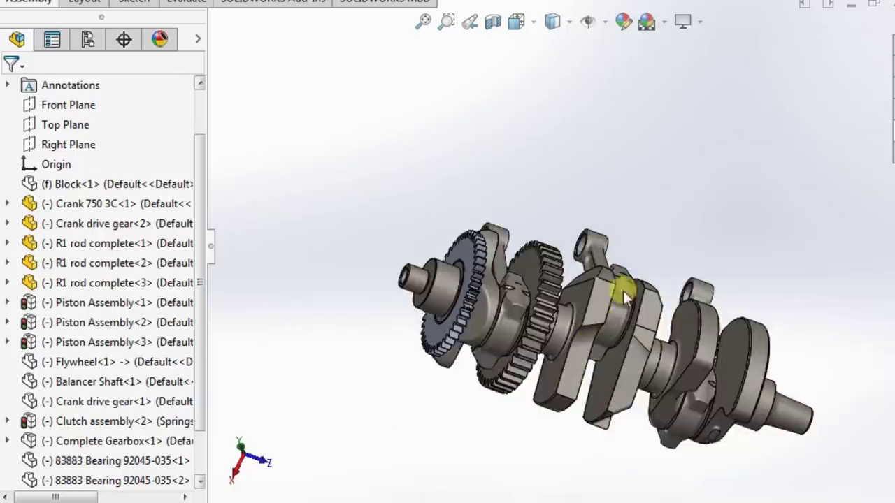
- Compare the three connecting rods' positions along the crankshaft from the side and an angled view
middle_click_drag(623, 290, 441, 358)
middle_click_drag(562, 329, 550, 420)
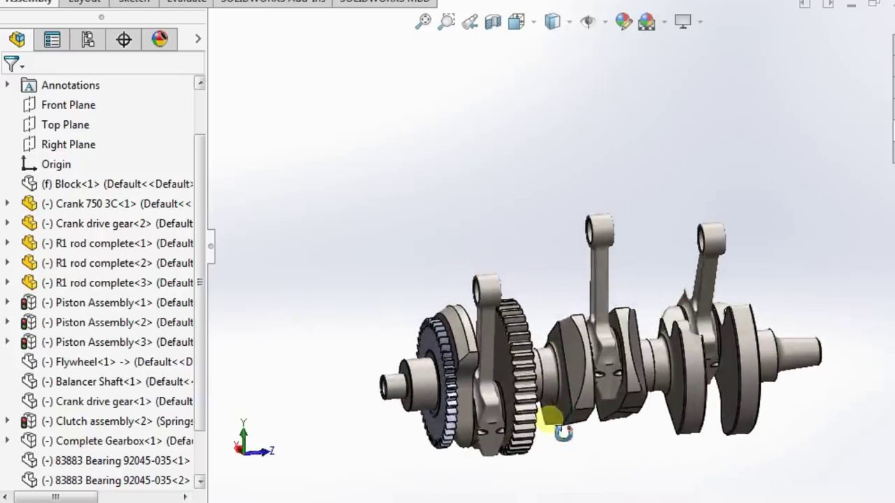
middle_click_drag(619, 263, 592, 296)
scroll(592, 326, "down", 3)
scroll(616, 310, "up", 2)
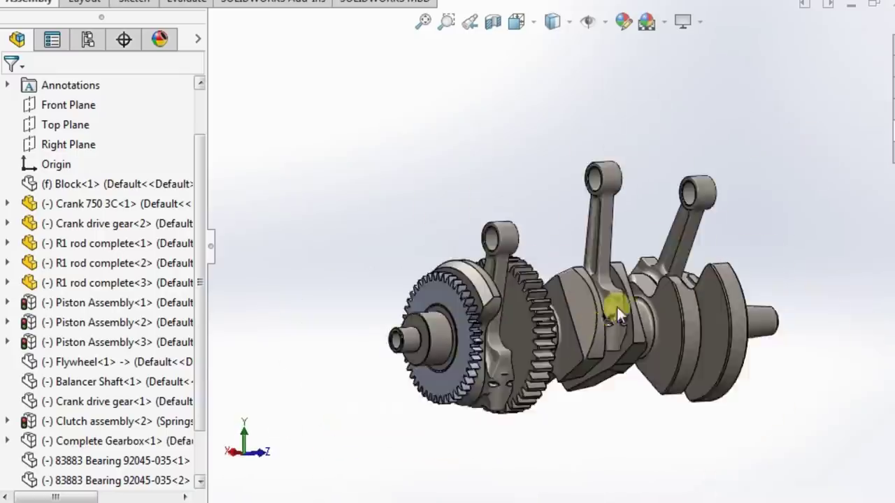
scroll(561, 299, "down", 2)
scroll(553, 271, "up", 1)
scroll(553, 269, "down", 2)
- Rotate the crankshaft by its middle Crank throw 2-1-solid1 counterweight to move the connecting rods
left_click(553, 270)
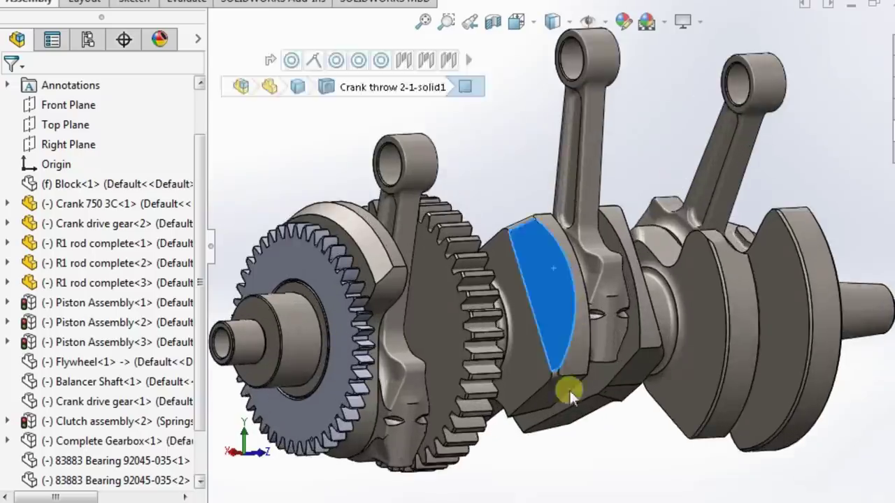
scroll(490, 382, "down", 1)
left_click_drag(393, 368, 451, 428)
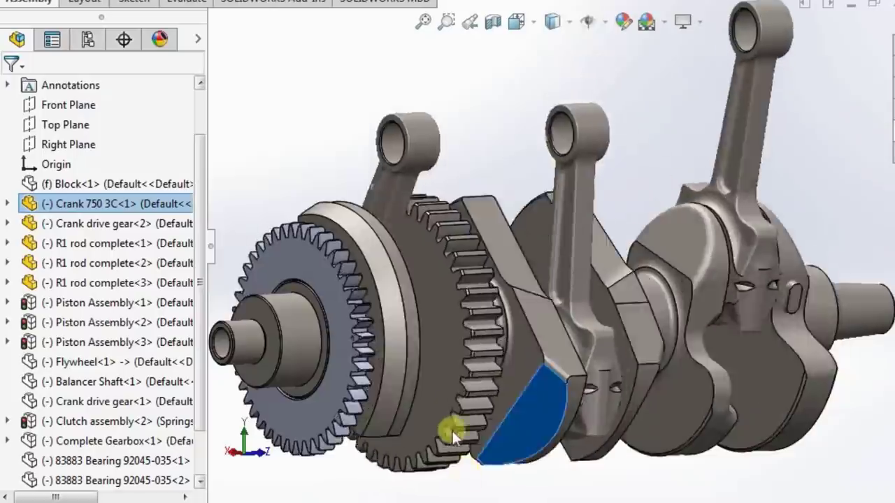
scroll(548, 360, "up", 3)
scroll(568, 242, "down", 2)
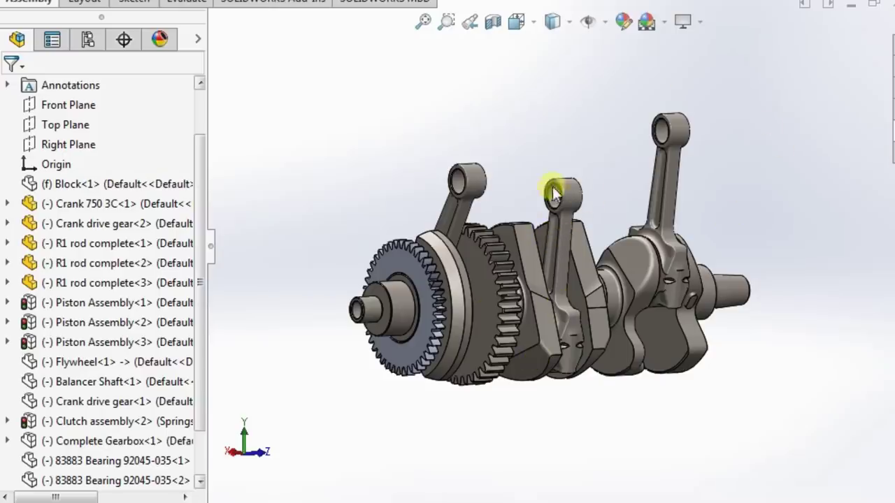
- Show the hidden Piston Assembly<1>, Piston Assembly<2> and Piston Assembly<3> on the connecting rods
scroll(523, 204, "up", 2)
scroll(529, 217, "down", 3)
middle_click_drag(529, 217, 568, 245)
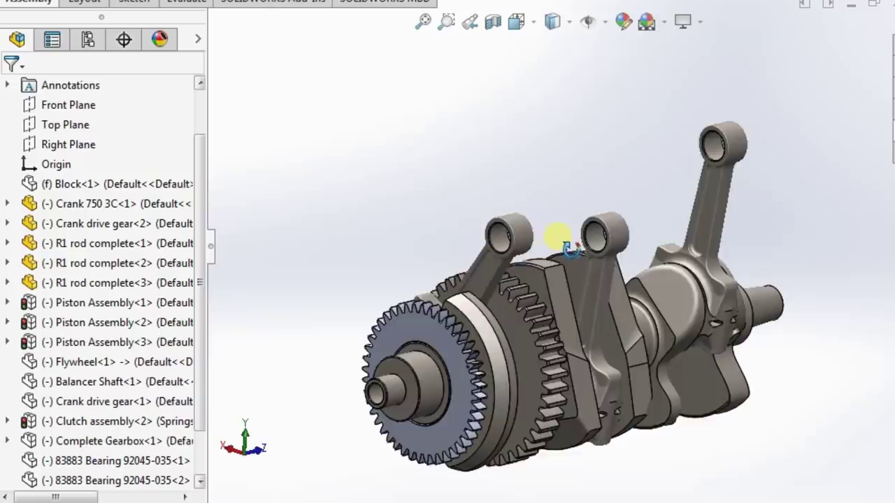
scroll(559, 237, "up", 2)
left_click(106, 307)
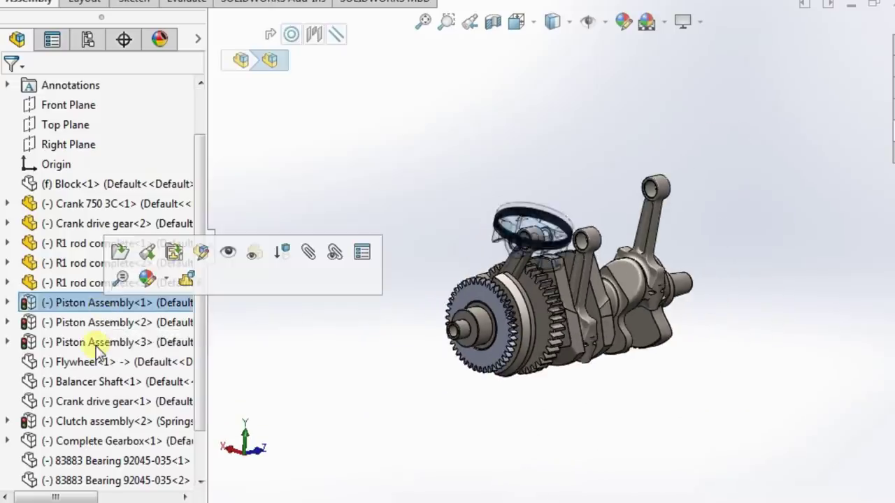
left_click(116, 342, "shift")
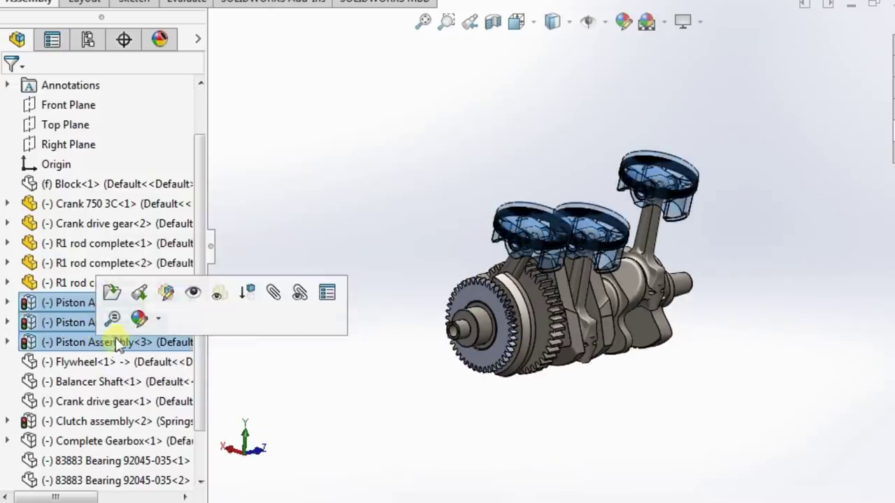
left_click(591, 195)
- Examine the three pistons, their ring grooves and pin bores from the gear end, looking along the crank axis
scroll(591, 203, "down", 5)
middle_click_drag(567, 256, 596, 232)
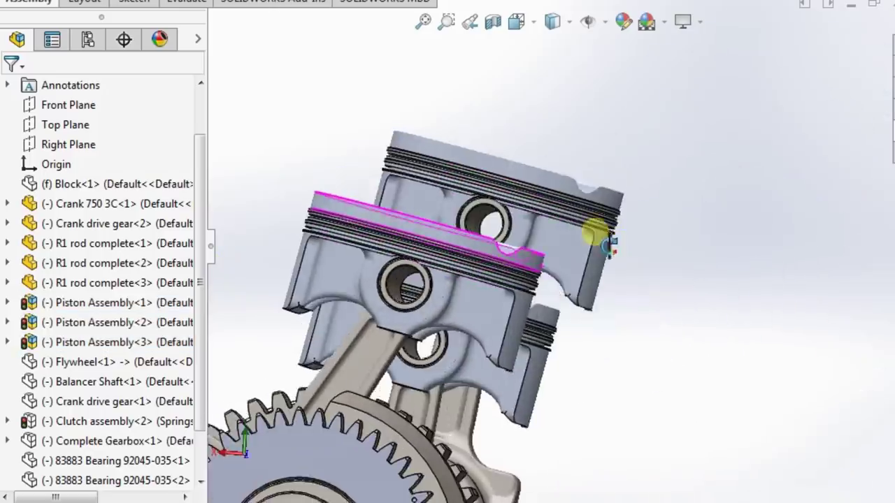
scroll(579, 258, "up", 2)
scroll(377, 322, "down", 2)
scroll(570, 216, "up", 3)
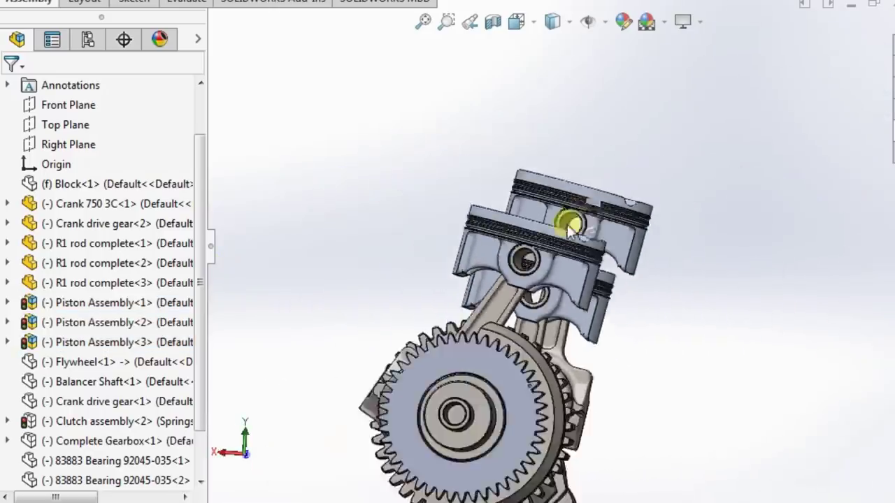
scroll(539, 270, "down", 1)
scroll(489, 280, "down", 1)
scroll(542, 388, "up", 1)
- Turn the crankshaft to move the pistons and connecting rods through their strokes, then clear the selection
middle_click_drag(542, 388, 575, 358)
scroll(546, 329, "down", 3)
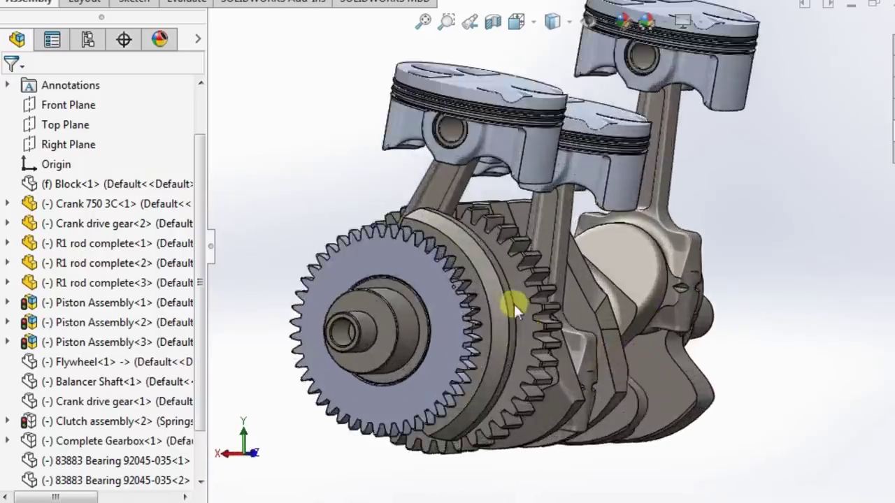
scroll(542, 260, "up", 4)
scroll(584, 224, "down", 4)
scroll(507, 297, "down", 1)
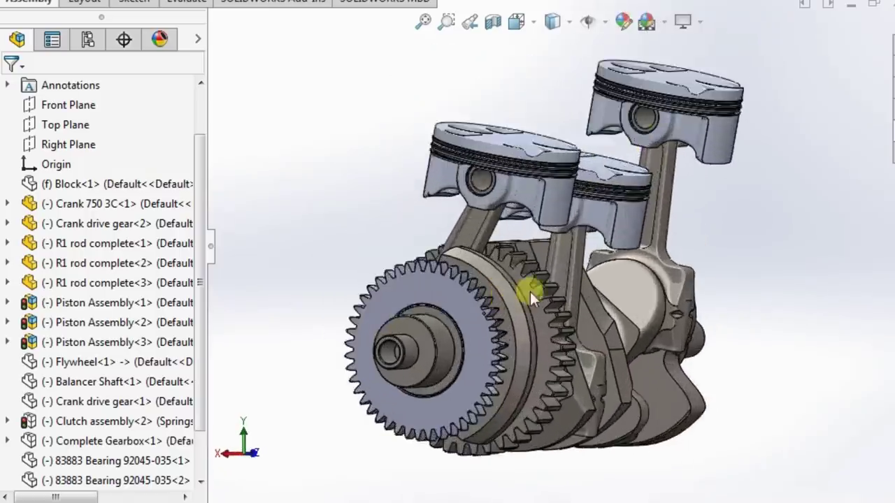
middle_click_drag(529, 290, 516, 321)
left_click_drag(501, 314, 326, 240)
left_click(323, 292)
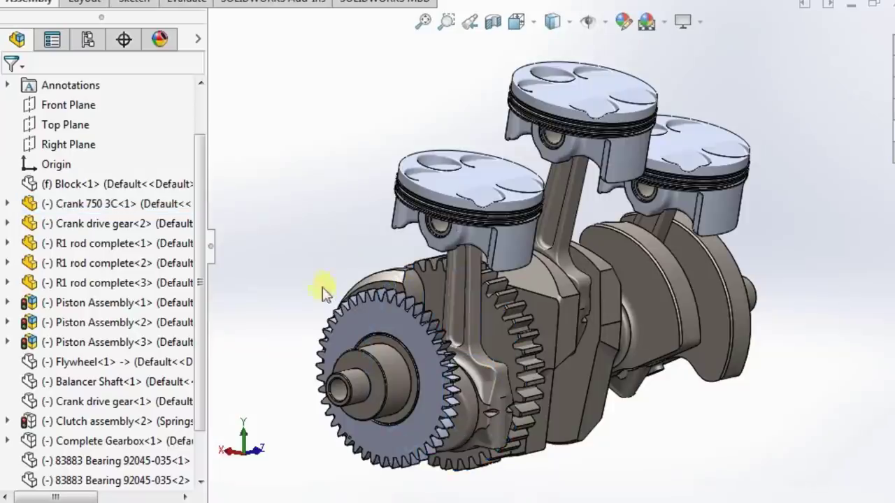
scroll(517, 252, "up", 2)
scroll(577, 240, "down", 2)
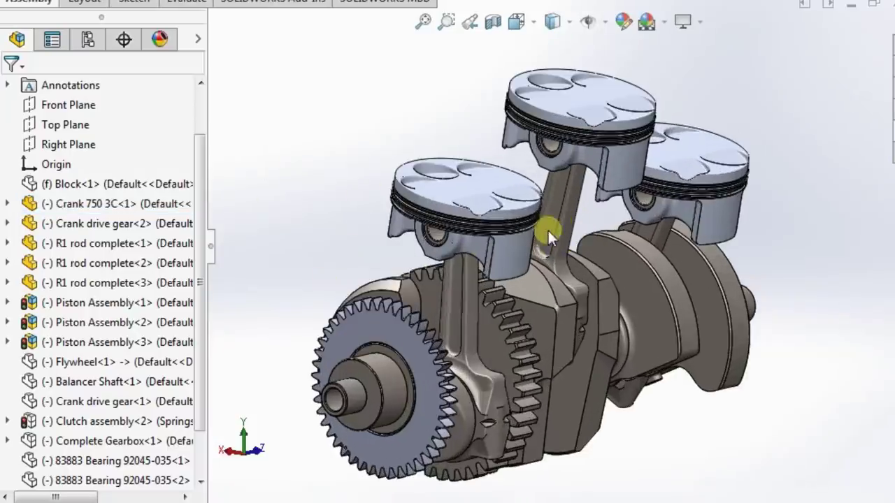
- Show the hidden Flywheel<1> component at the tapered end of the crankshaft
left_click(97, 363)
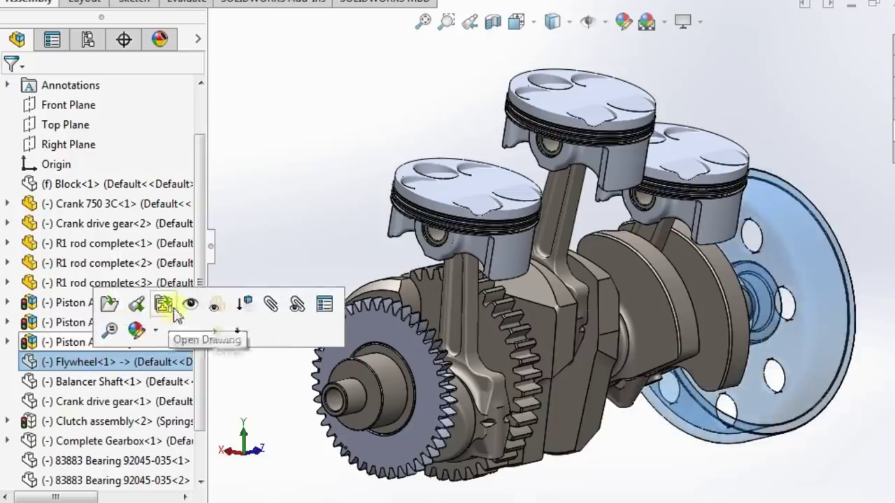
left_click(192, 304)
left_click(599, 212)
- Review the flywheel end, then show the hidden Balancer Shaft<1> and Crank drive gear<1> components
middle_click_drag(693, 267, 751, 187)
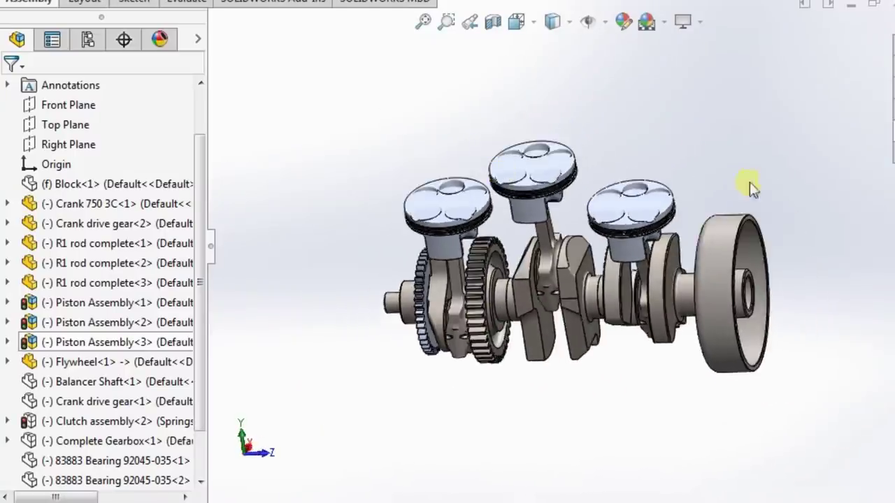
scroll(644, 222, "down", 3)
middle_click_drag(549, 272, 783, 357)
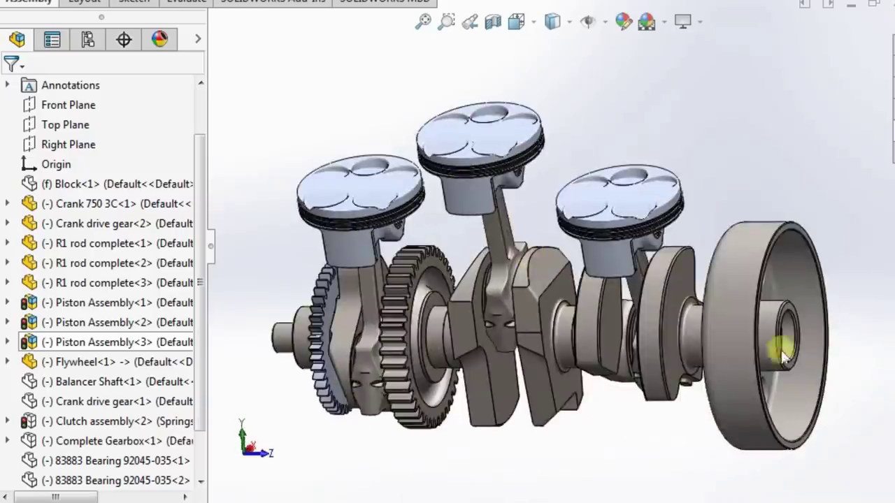
middle_click_drag(540, 293, 664, 280)
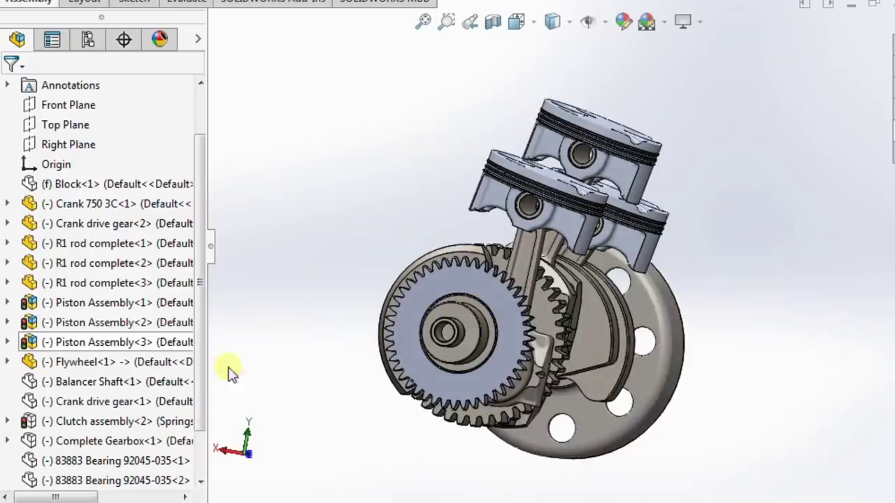
left_click(121, 383)
left_click(112, 403, "ctrl")
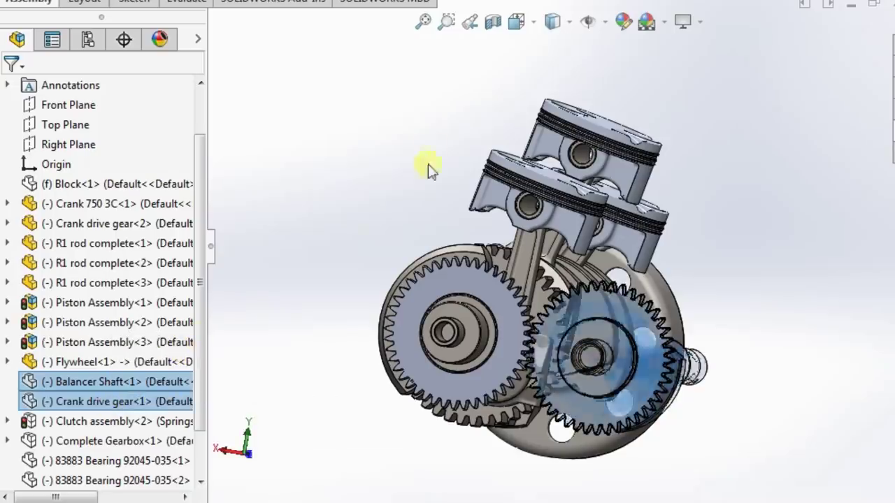
left_click(460, 174)
- Examine the balancer shaft, its weights and its drive gear alongside the crankshaft and pistons
middle_click_drag(717, 259, 578, 261)
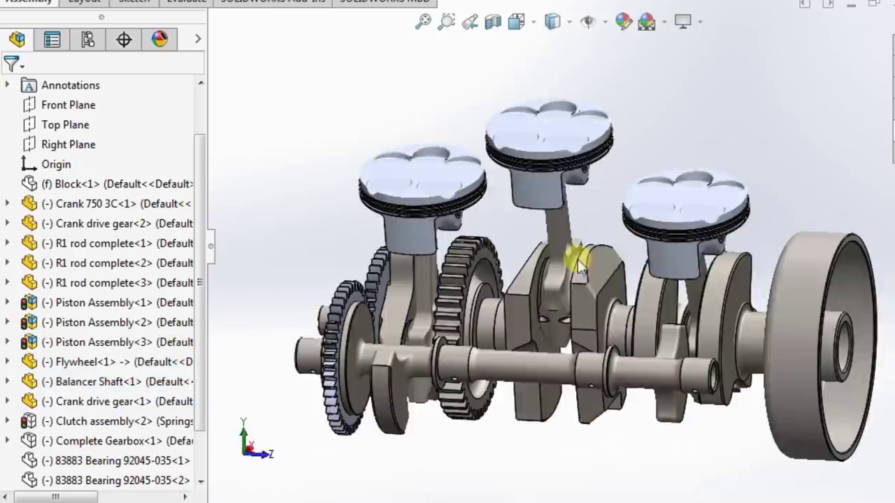
middle_click_drag(799, 340, 549, 409)
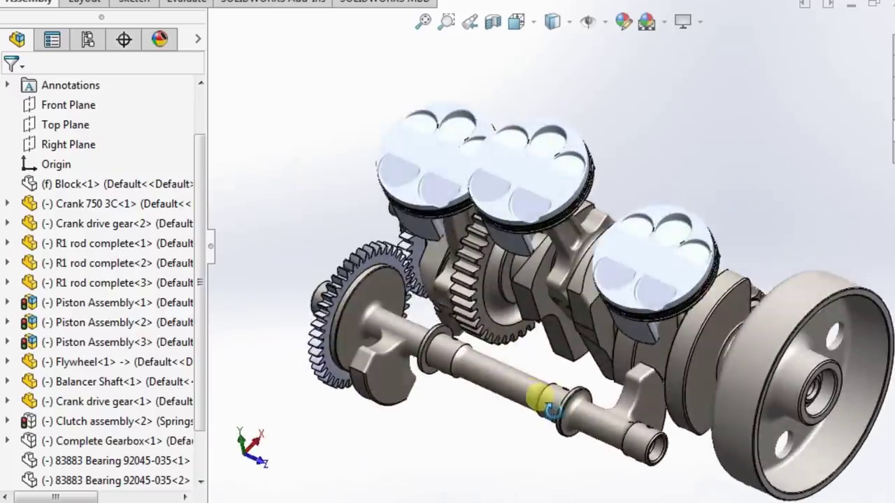
middle_click_drag(498, 349, 517, 294)
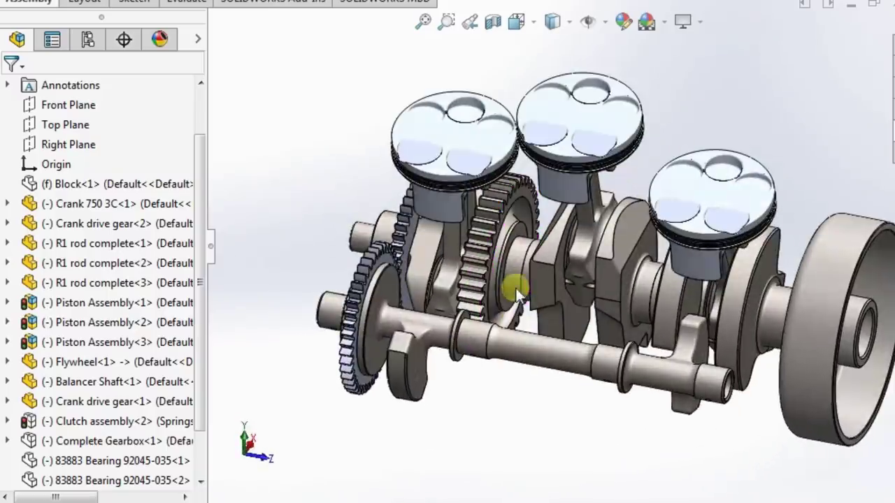
- Turn the crank gear train and examine the meshing crank and balancer gears at the drive end
middle_click_drag(445, 251, 542, 294)
left_click_drag(409, 236, 349, 279)
left_click(339, 179)
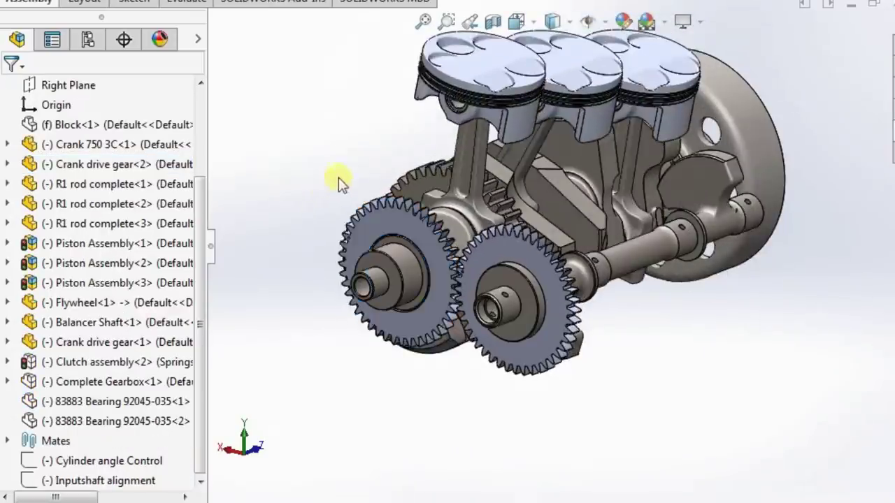
scroll(342, 182, "up", 3)
scroll(619, 83, "down", 2)
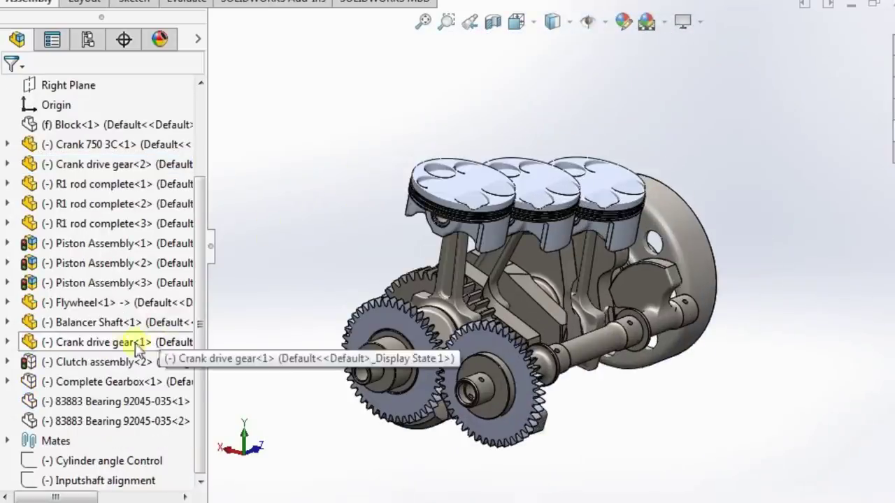
- Show all the hidden parts of Clutch assembly<2>, from Clutch Boss 13087-1162 through Push rod 46102-1134<1>
left_click(7, 362)
scroll(105, 315, "up", 2)
left_click(98, 226)
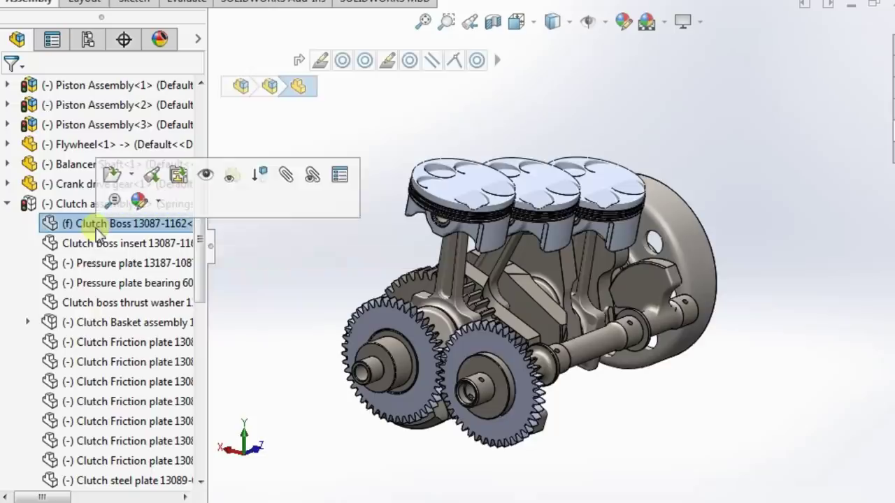
scroll(104, 319, "down", 8)
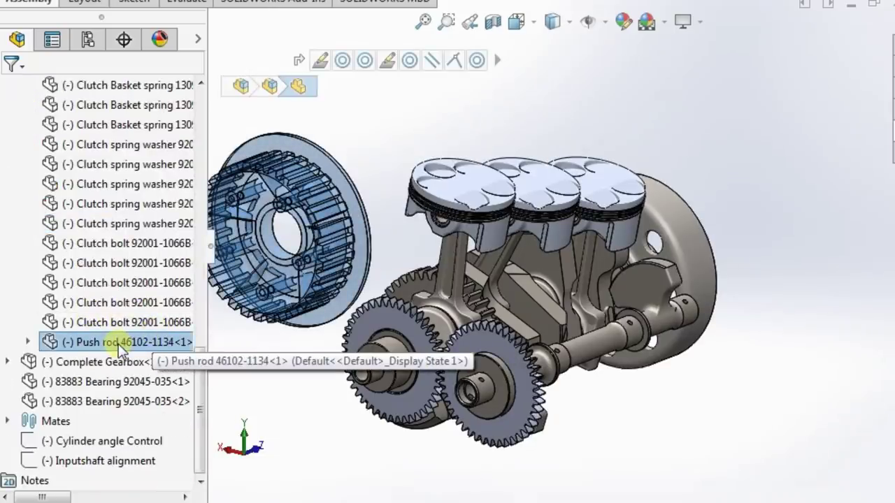
left_click(122, 351, "shift")
left_click(115, 323, "shift")
scroll(115, 307, "up", 10)
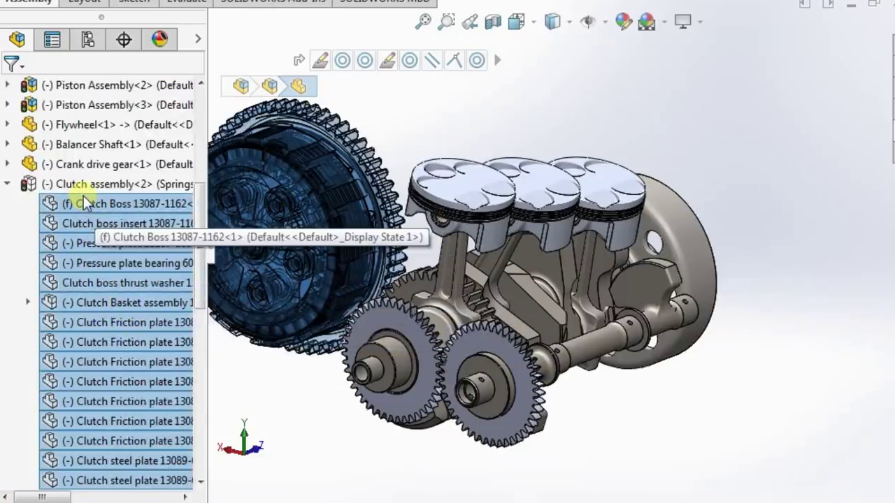
right_click(85, 203)
left_click(190, 78)
left_click(235, 94)
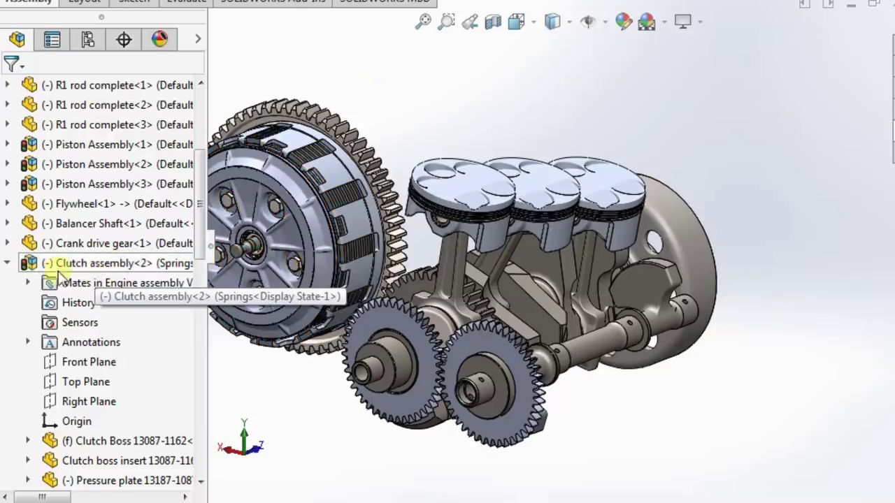
- Hide the Push rod 46102-1134 protruding from the centre of the clutch pressure plate
left_click(8, 264)
scroll(362, 150, "up", 3)
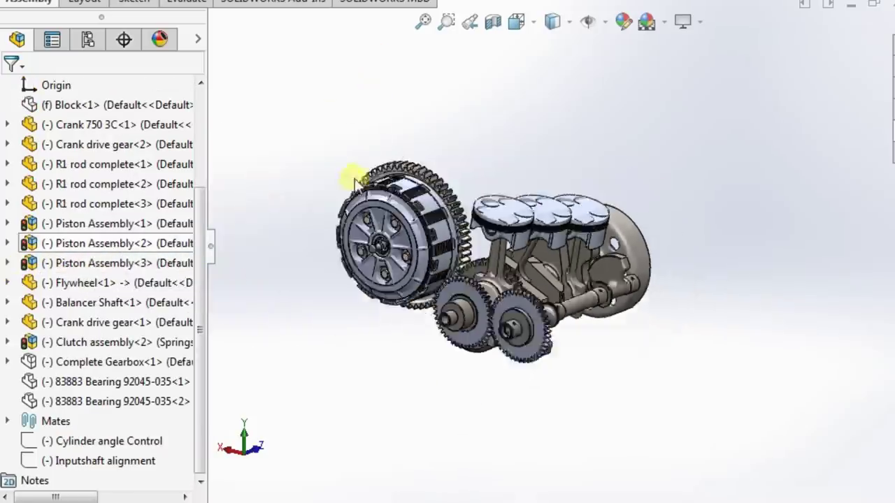
scroll(357, 179, "down", 2)
middle_click_drag(378, 210, 505, 293)
scroll(505, 293, "down", 3)
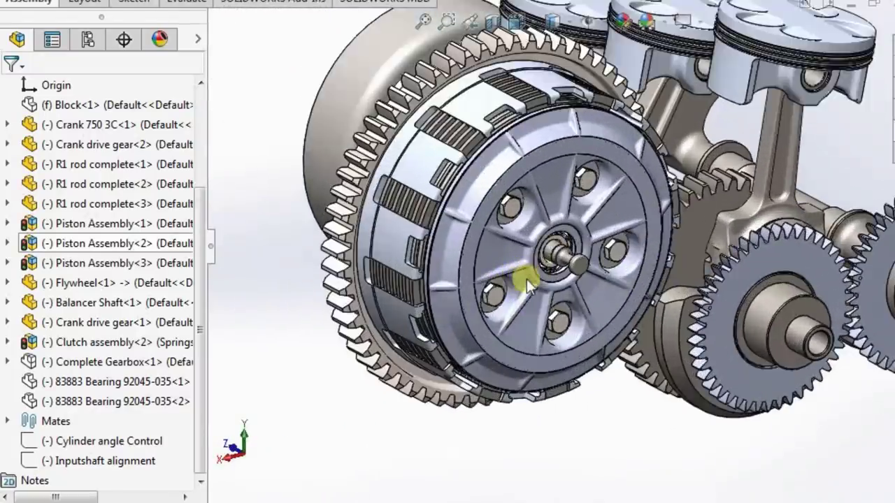
right_click(570, 262)
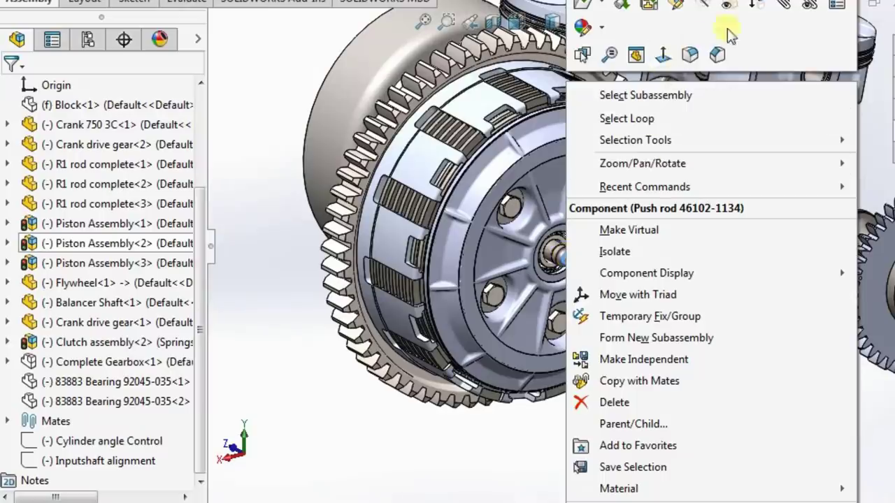
left_click(710, 5)
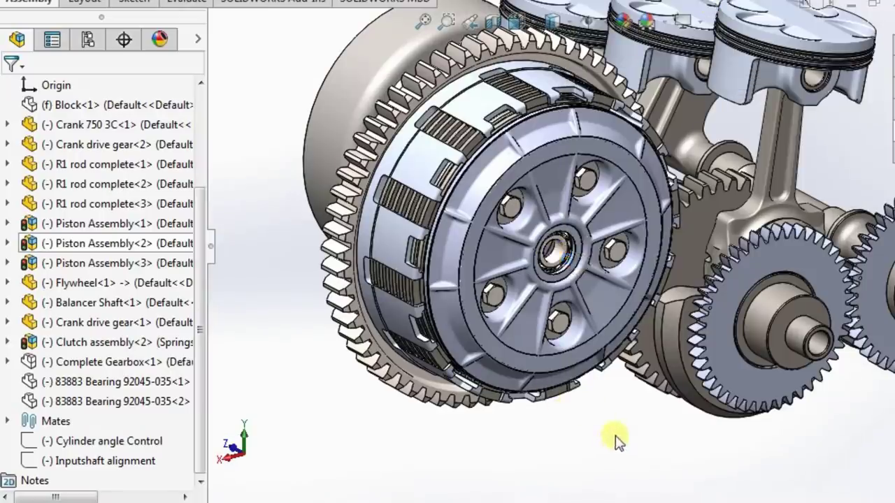
- Hide the pressure plate bearing at the clutch centre and the outer toothed clutch basket around the plates
scroll(649, 236, "up", 5)
scroll(536, 244, "down", 10)
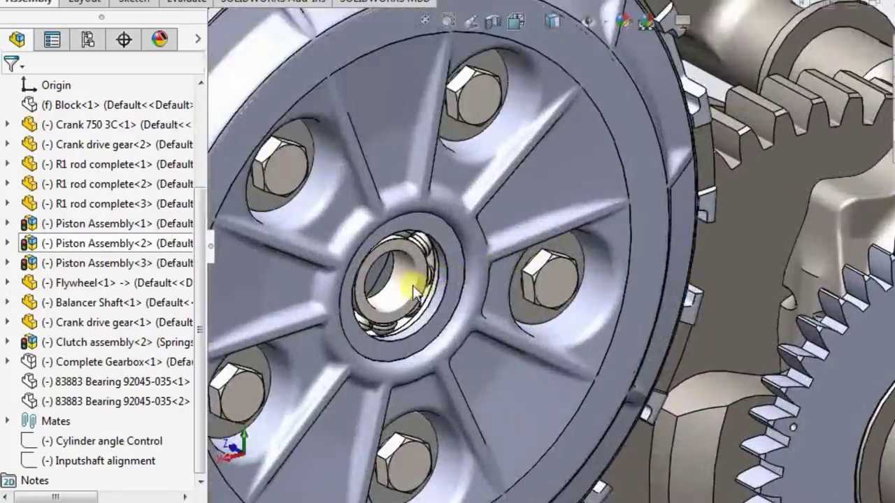
right_click(412, 286)
left_click(555, 4)
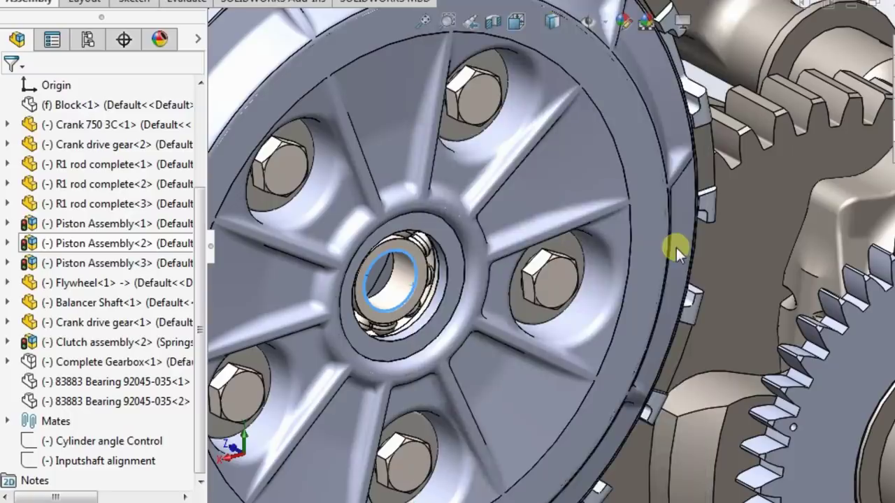
scroll(644, 280, "up", 4)
scroll(643, 279, "up", 3)
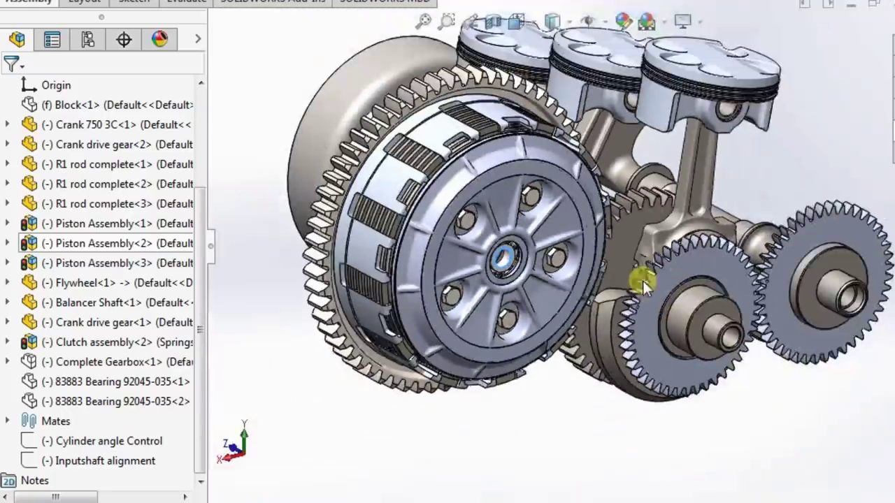
scroll(510, 263, "down", 5)
scroll(518, 262, "down", 3)
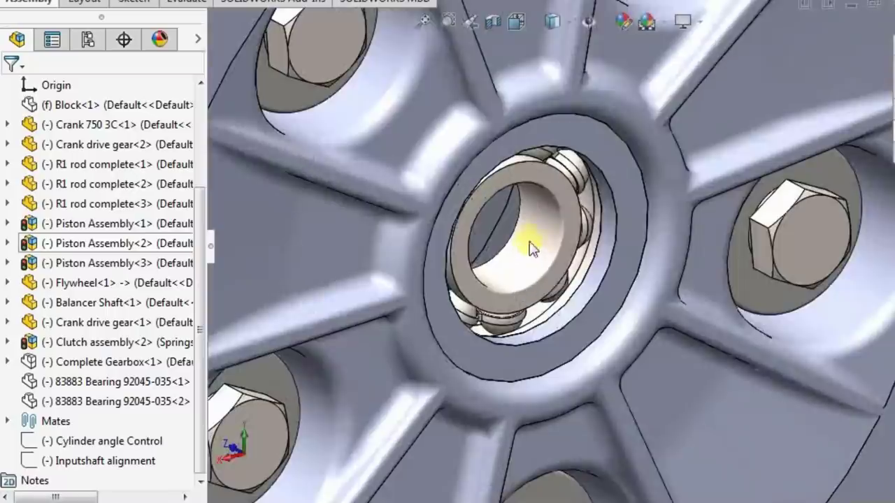
right_click(538, 236)
key("Escape")
scroll(518, 252, "up", 5)
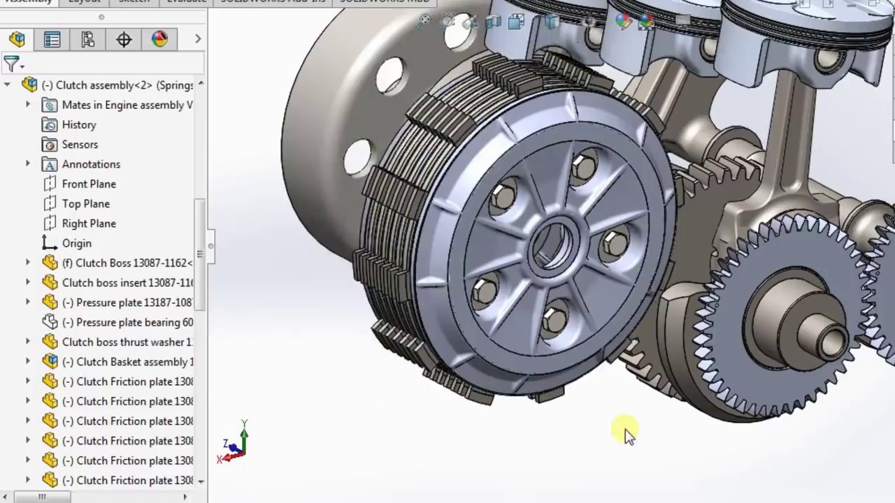
- Locate the hidden Pressure plate bearing and Push rod 46102-1134<1> in Clutch assembly<2>, then collapse the subassembly
left_click(47, 324)
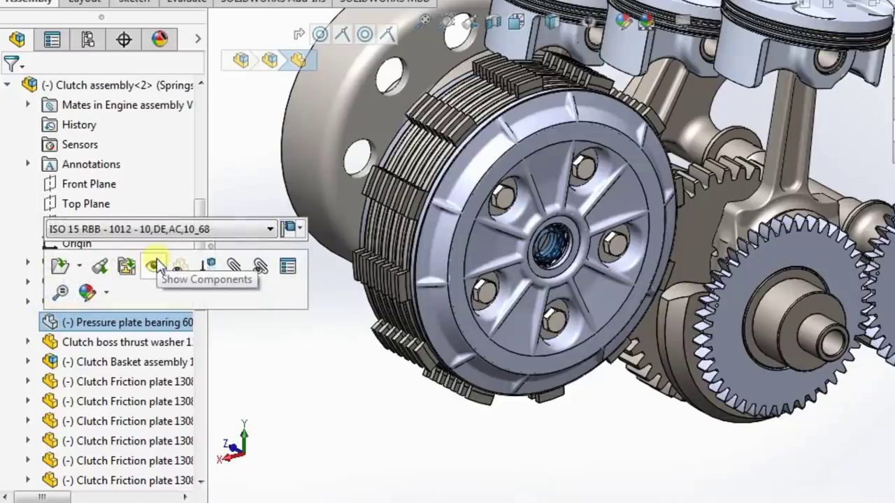
left_click(238, 341)
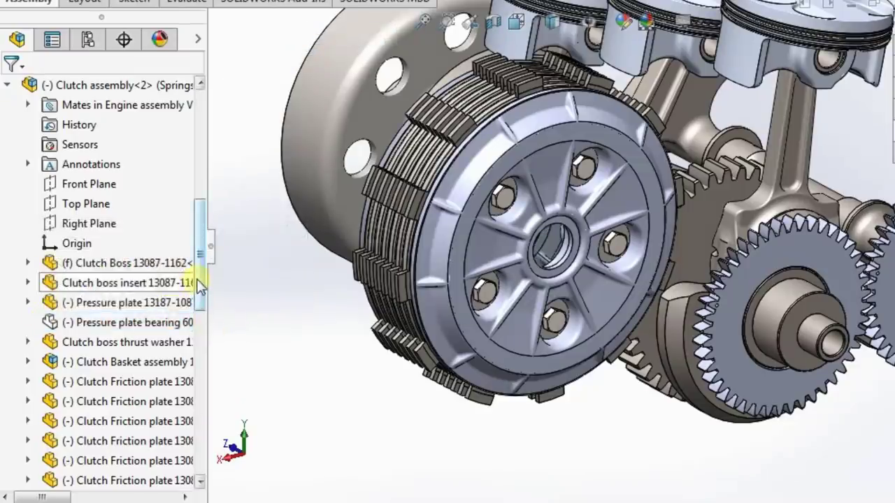
left_click_drag(197, 277, 175, 459)
left_click(115, 344)
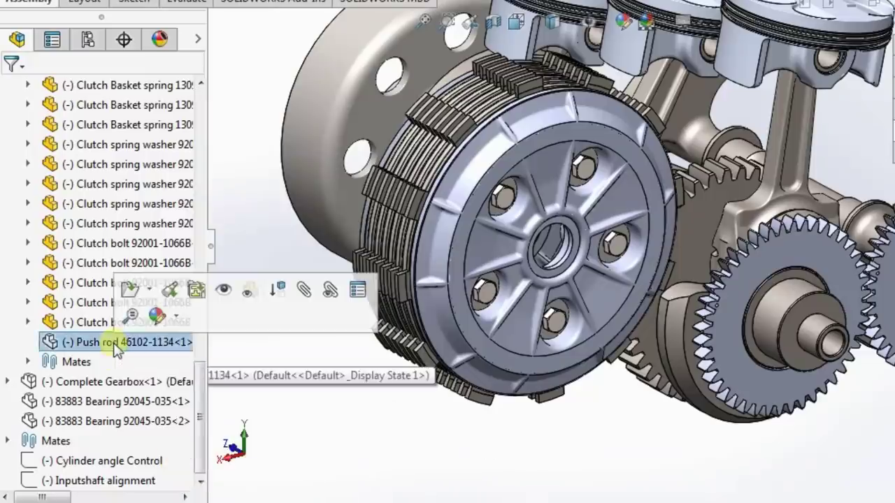
scroll(152, 213, "up", 12)
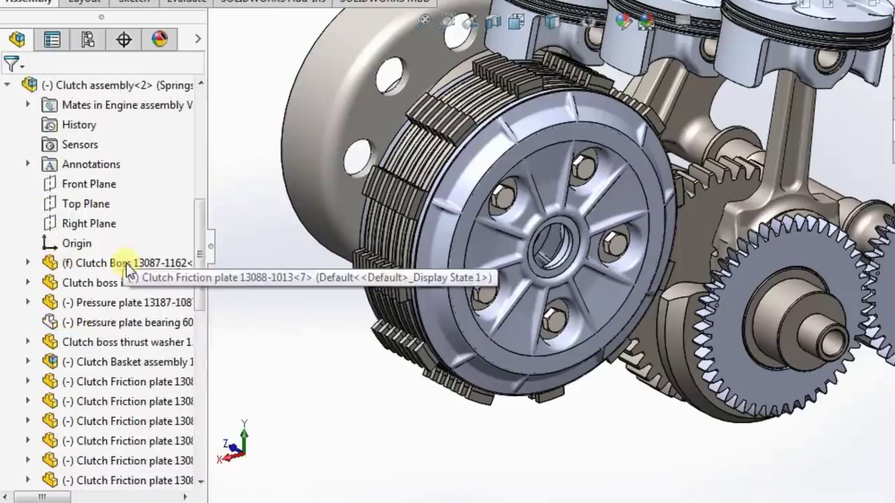
left_click(7, 264)
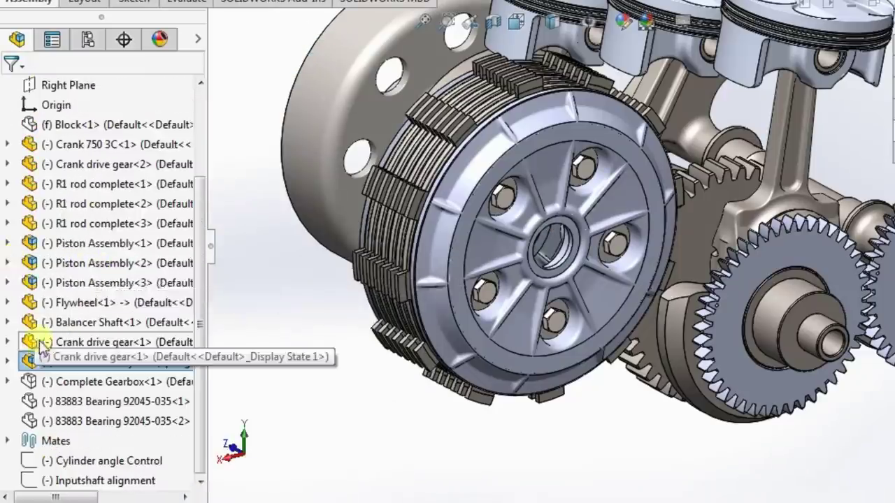
- Browse the parts of Complete Gearbox<1> and the features of Crank drive gear<1>, then collapse the gear
left_click(8, 381)
scroll(55, 340, "up", 4)
left_click(123, 300)
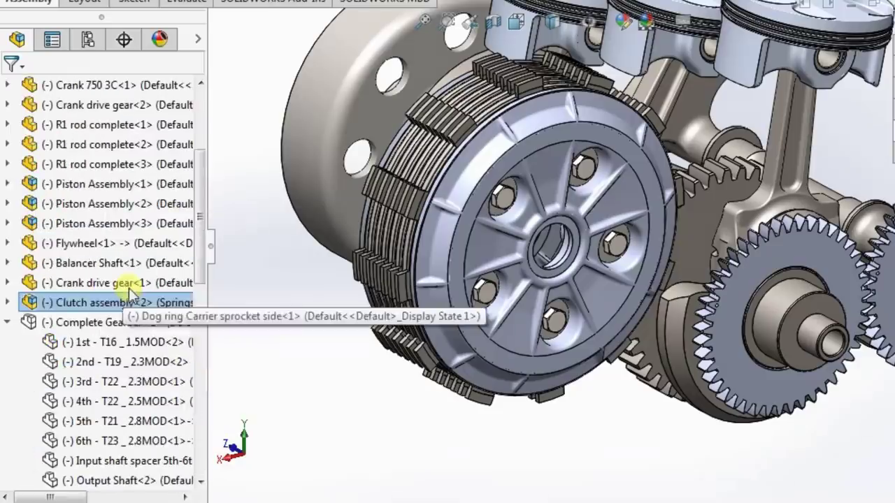
left_click(10, 283)
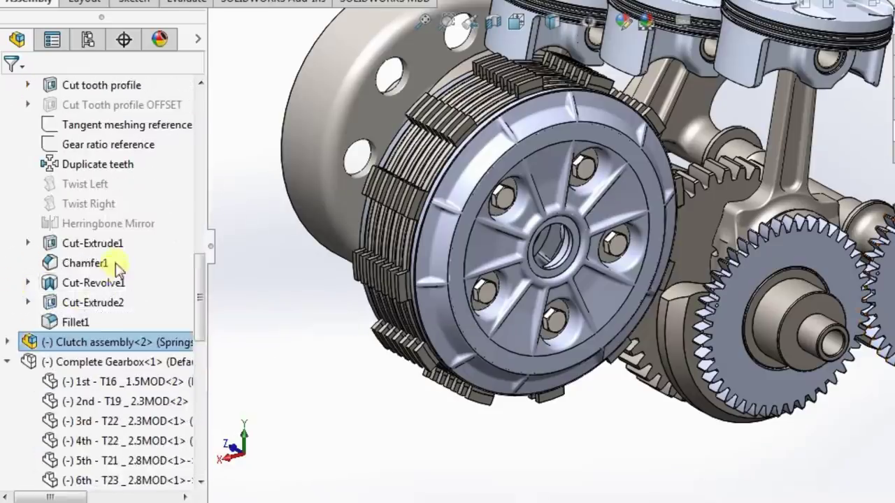
scroll(117, 264, "up", 10)
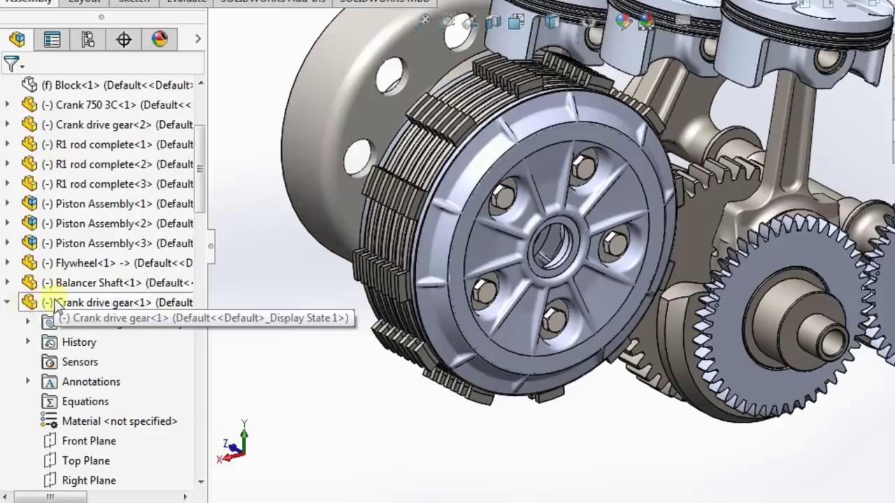
left_click(56, 302)
left_click(7, 302)
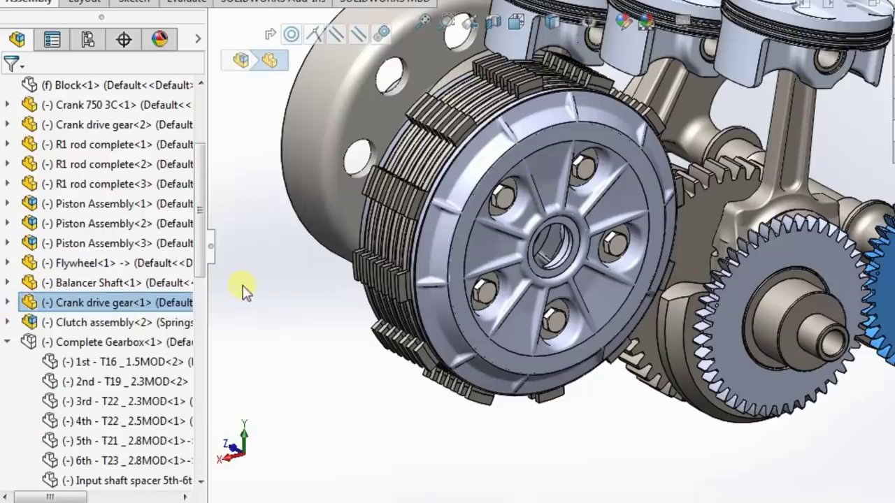
- Browse the parts of Clutch assembly<2> and the features of its Clutch Boss, then collapse the expanded components
left_click(7, 322)
scroll(125, 332, "down", 9)
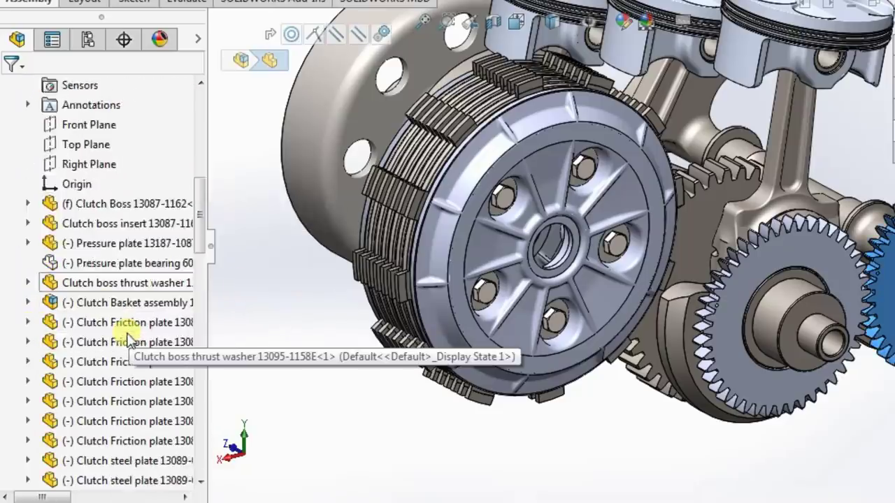
scroll(119, 333, "up", 9)
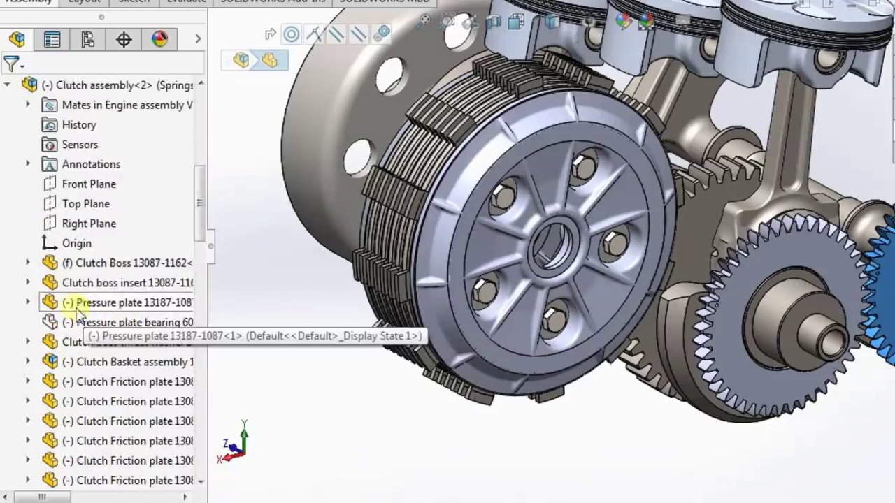
left_click(29, 262)
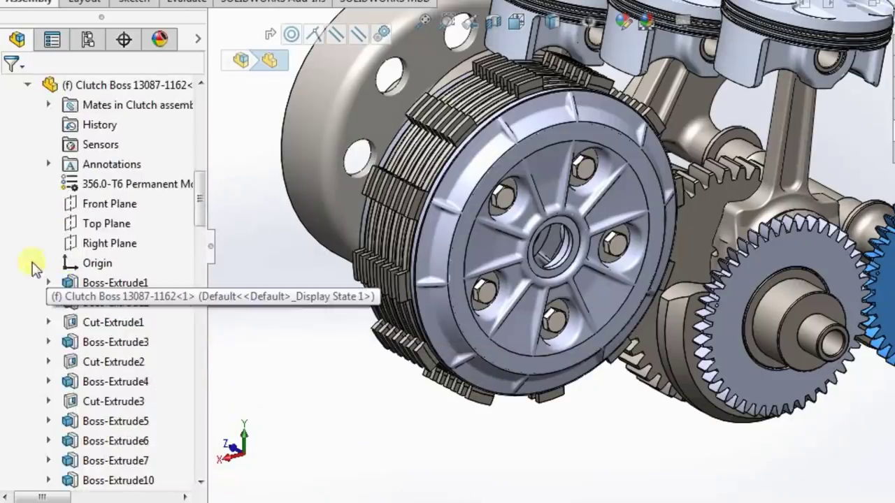
scroll(102, 282, "down", 4)
scroll(140, 279, "up", 9)
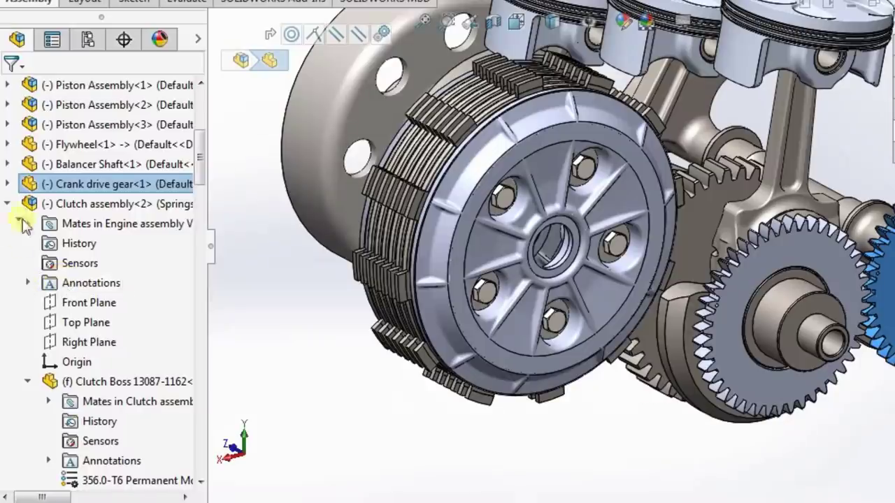
left_click(10, 184)
scroll(98, 272, "up", 4)
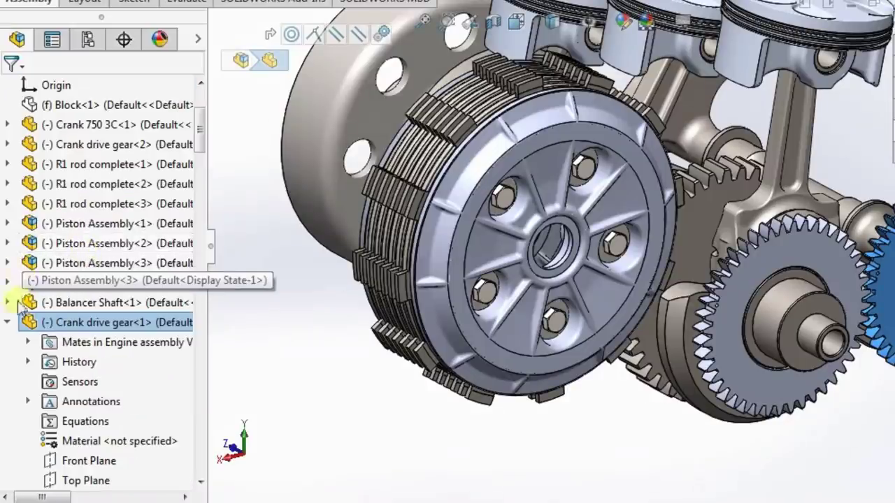
left_click(7, 324)
left_click(7, 361)
- Show the hidden Complete Gearbox<1> subassembly
scroll(42, 350, "down", 4)
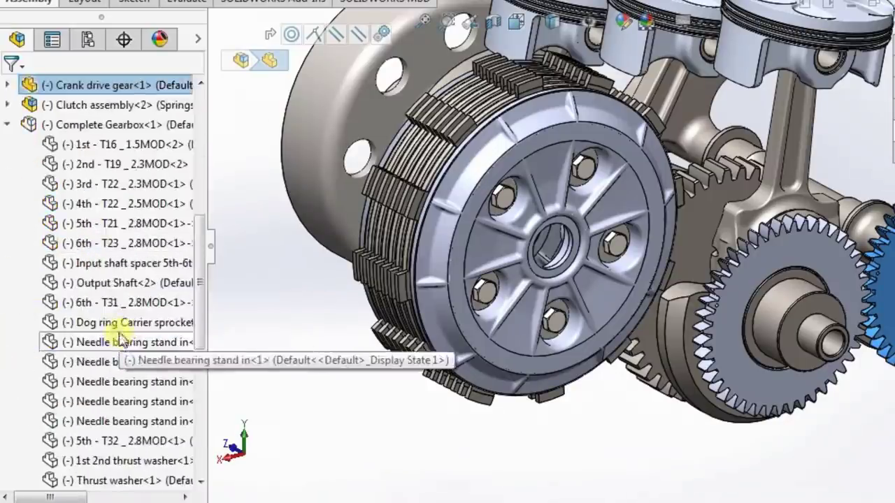
left_click(89, 145)
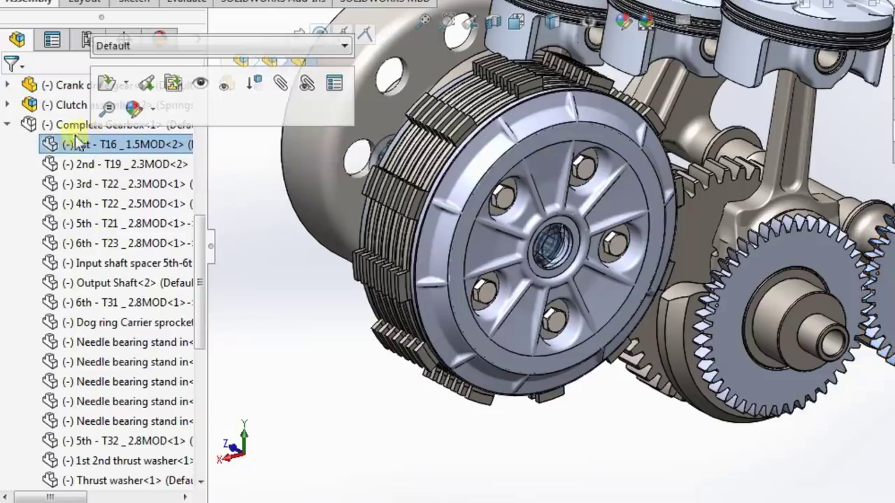
left_click(74, 127)
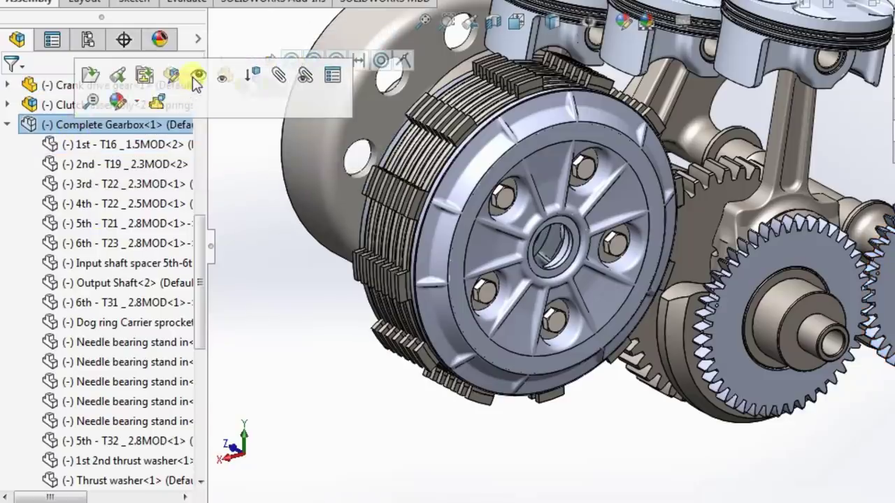
- Show all hidden parts of Complete Gearbox<1>, from 1st - T16 _ 1.5MOD<2> through Part3^Complete Gearbox<1>
left_click(94, 145)
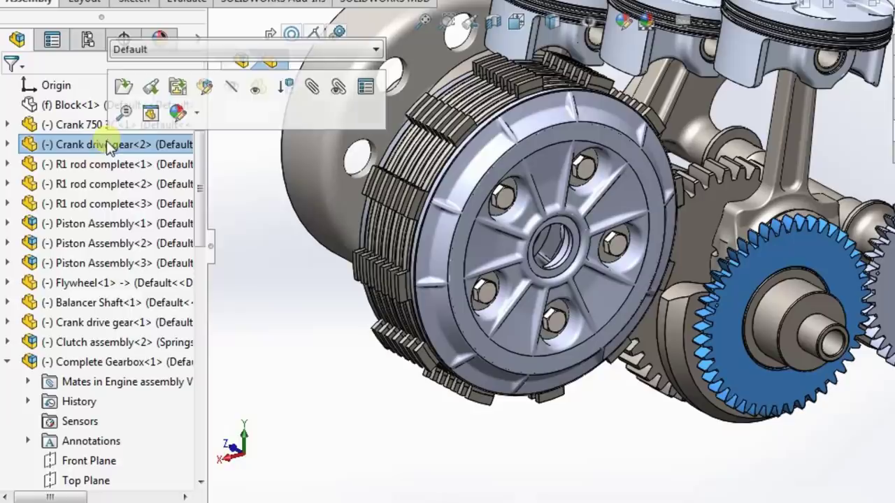
scroll(110, 303, "up", 2)
scroll(82, 262, "down", 6)
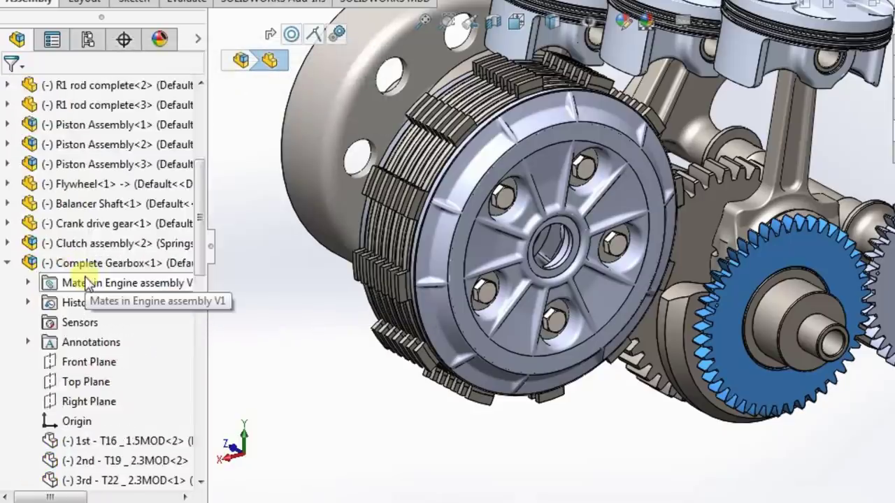
left_click(81, 323)
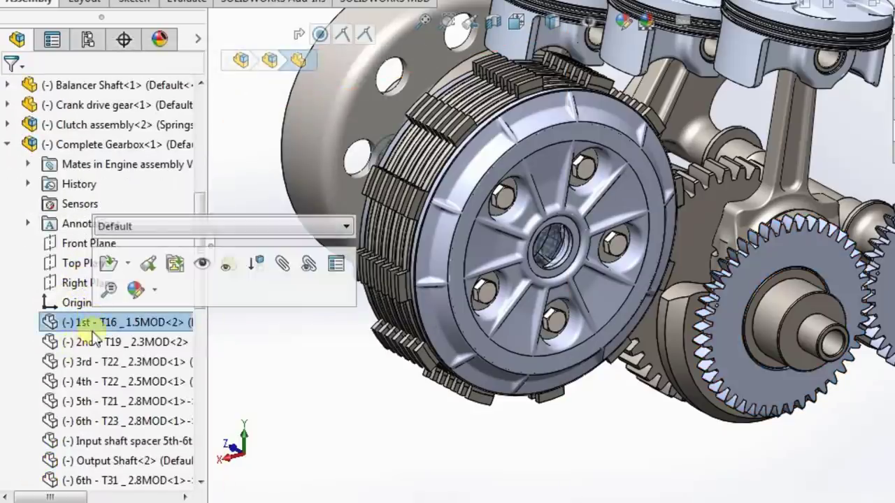
scroll(136, 347, "down", 6)
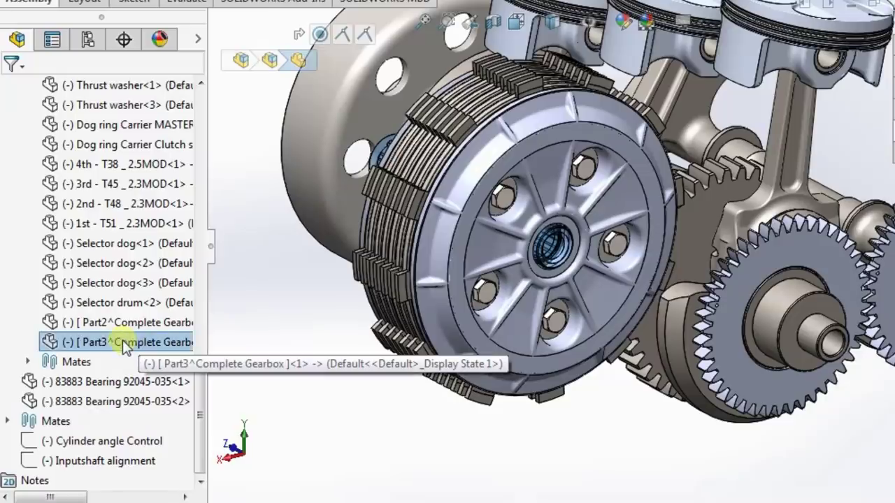
left_click(123, 342, "shift")
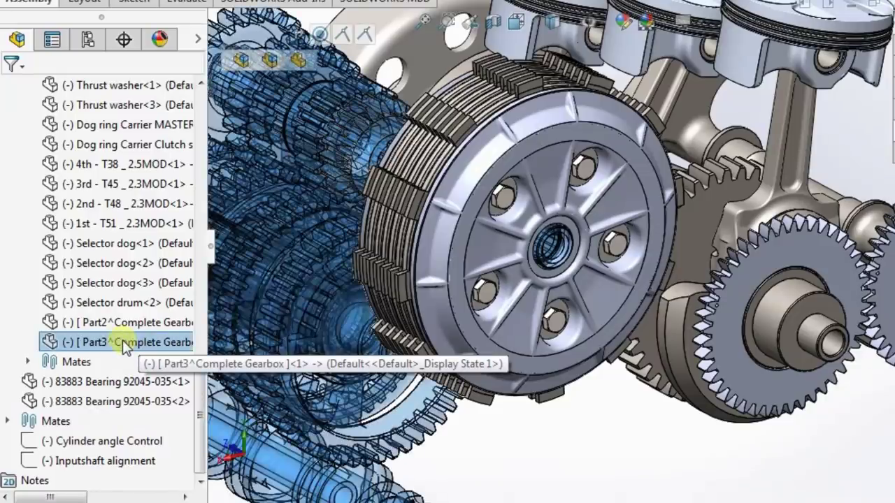
left_click(206, 287)
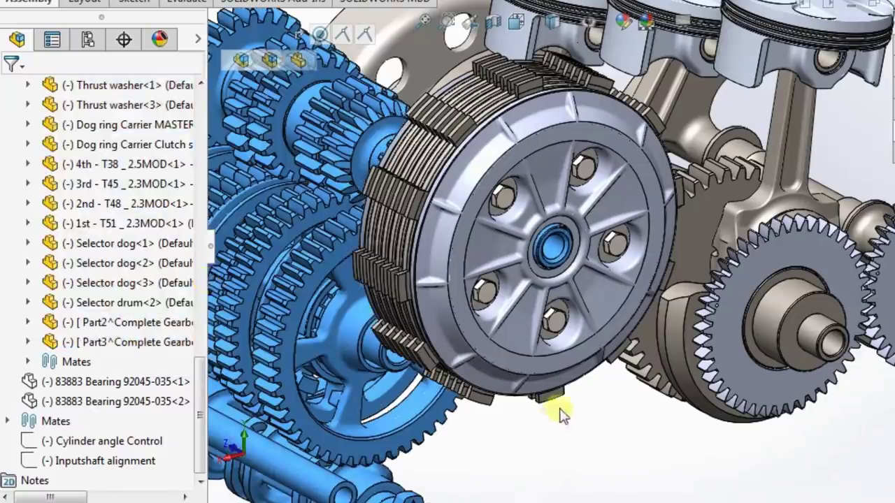
left_click(573, 442)
key("f")
middle_click_drag(396, 238, 435, 245)
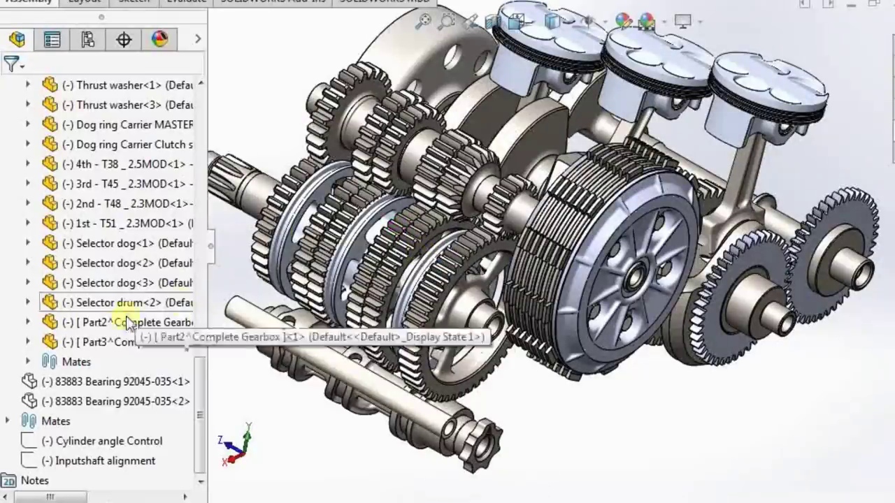
- Show the two hidden bearings 83883 Bearing 92045-035<1> and <2>, and inspect the gearbox and clutch
left_click(124, 382)
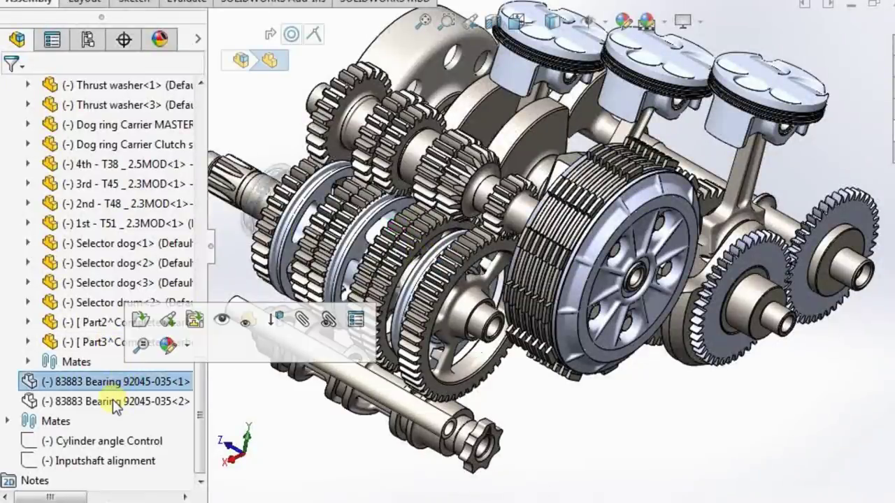
left_click(116, 402)
left_click(119, 382, "ctrl")
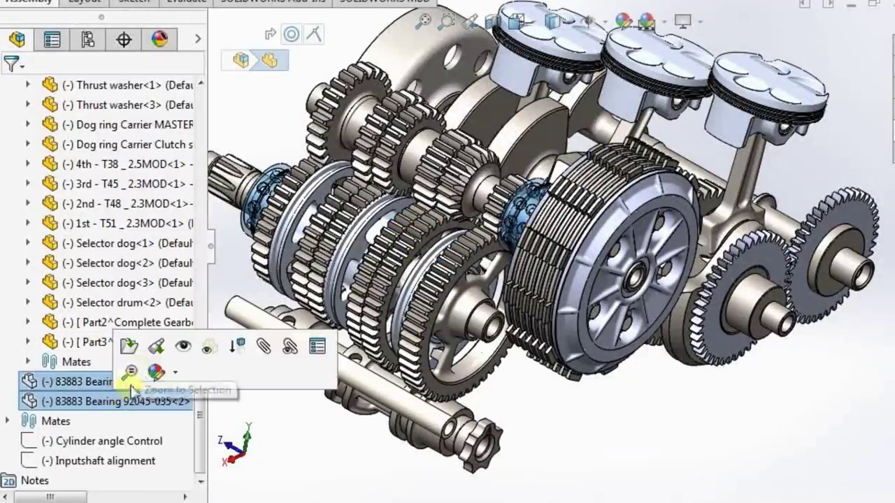
left_click(177, 347)
left_click(545, 416)
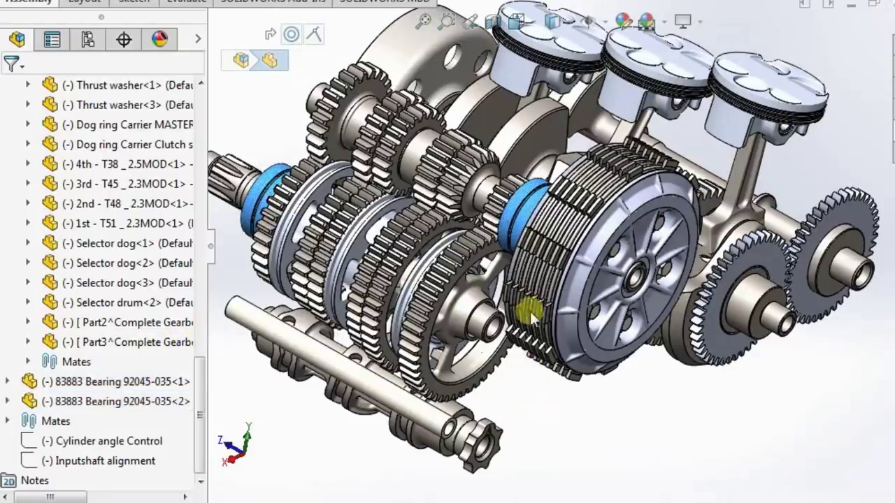
scroll(612, 227, "up", 2)
middle_click_drag(630, 210, 587, 167)
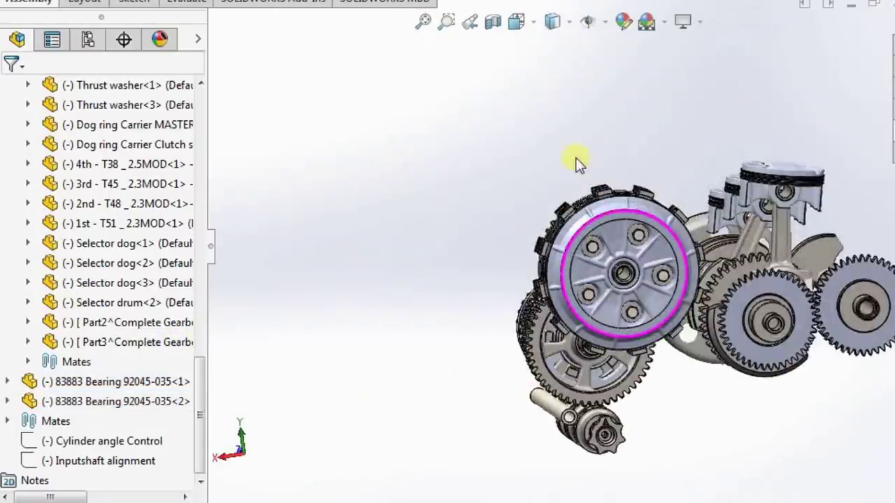
scroll(733, 272, "up", 1)
scroll(732, 277, "down", 3)
middle_click_drag(593, 285, 607, 381)
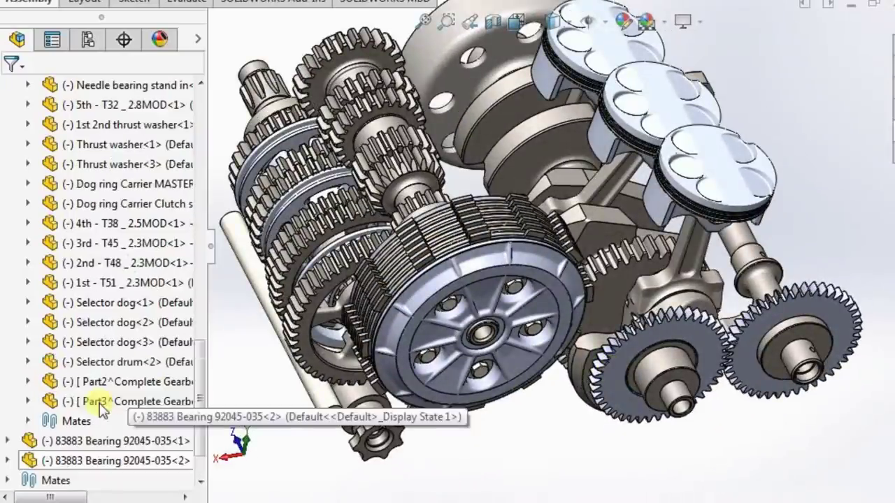
- Collapse Complete Gearbox<1> and the Clutch Boss, and show the hidden Pressure plate bearing in Clutch assembly<2>
scroll(98, 398, "up", 12)
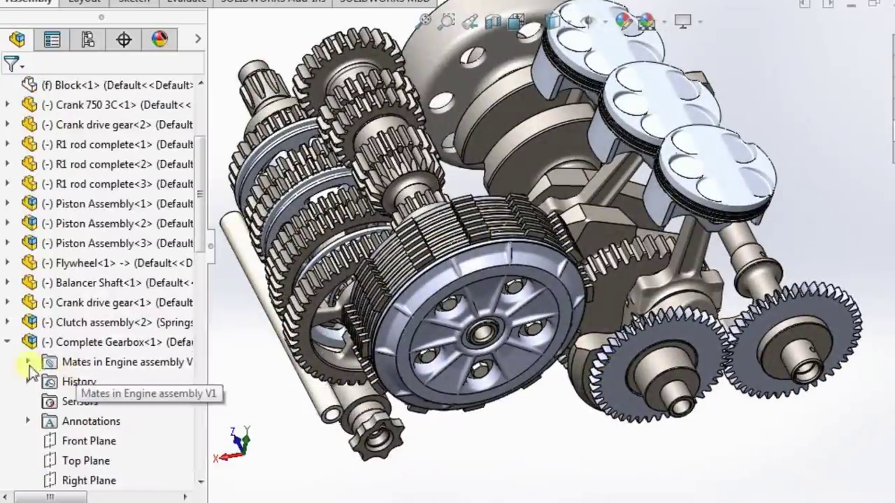
left_click(6, 342)
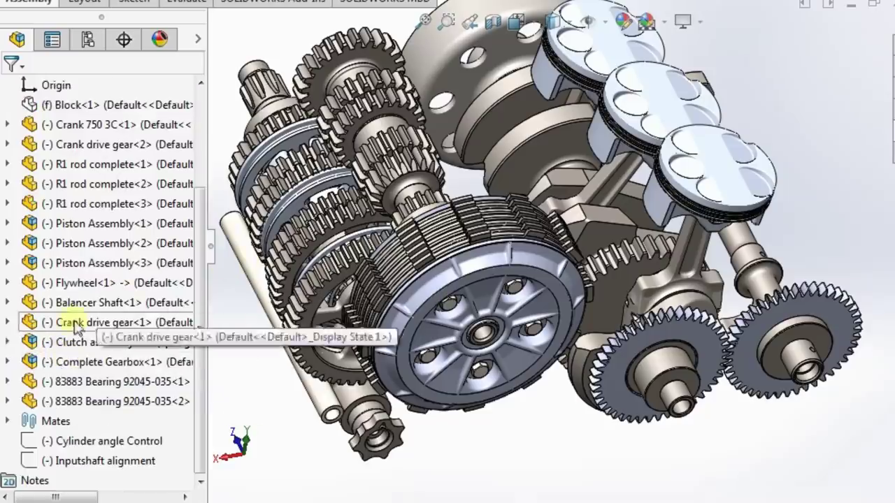
left_click(7, 342)
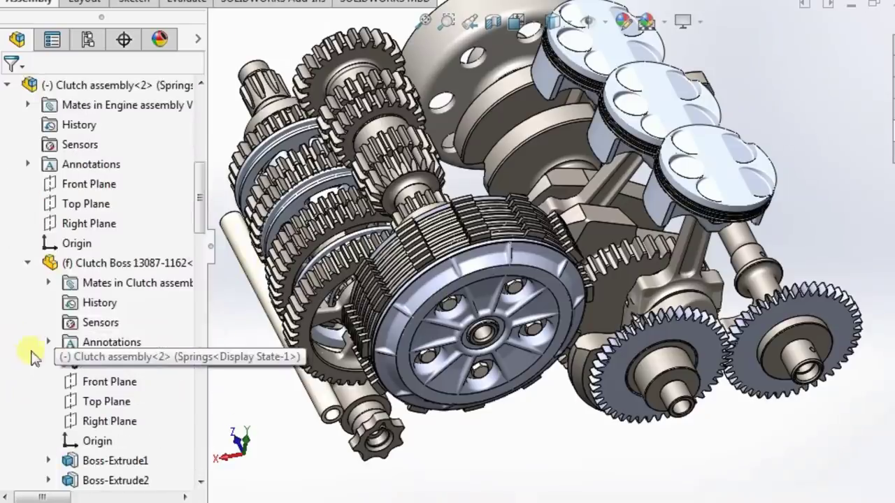
left_click(27, 263)
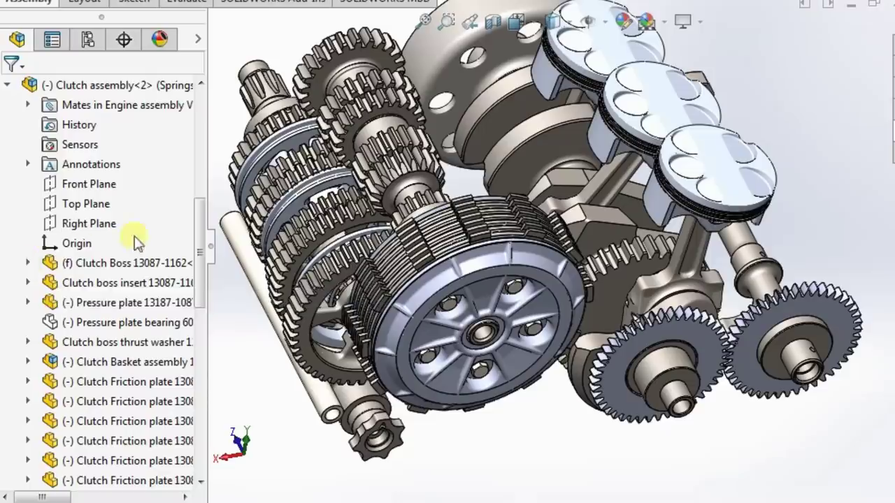
left_click(112, 322)
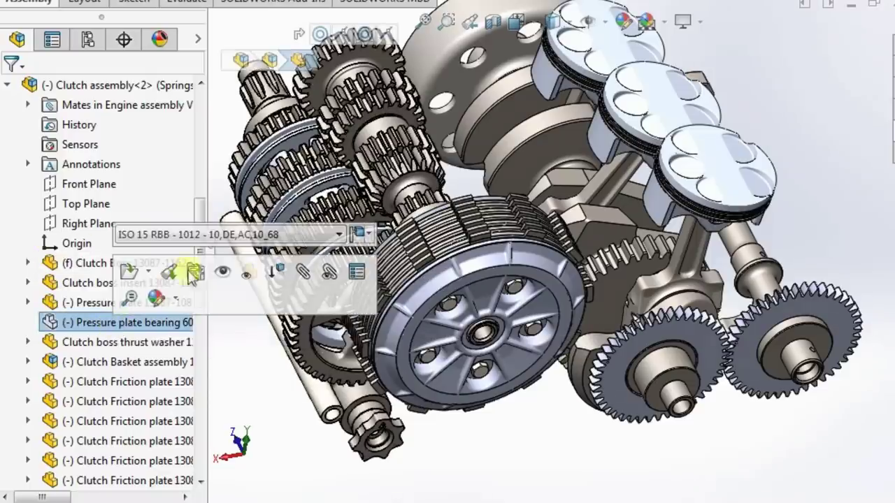
left_click(221, 273)
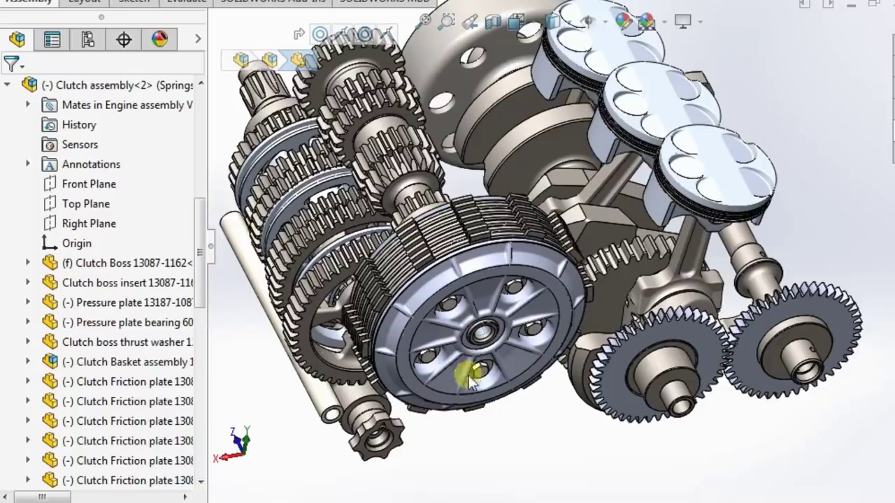
left_click(508, 437)
middle_click_drag(482, 366, 488, 310)
scroll(487, 310, "down", 3)
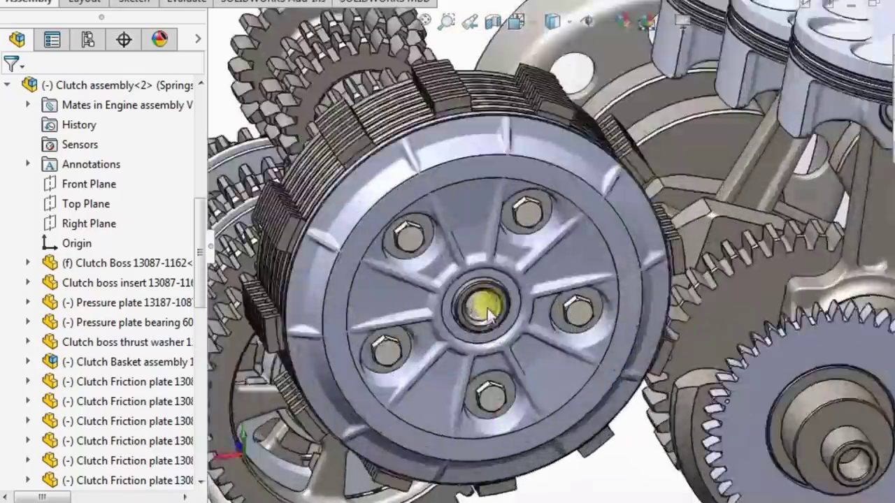
scroll(490, 308, "down", 3)
scroll(498, 309, "up", 6)
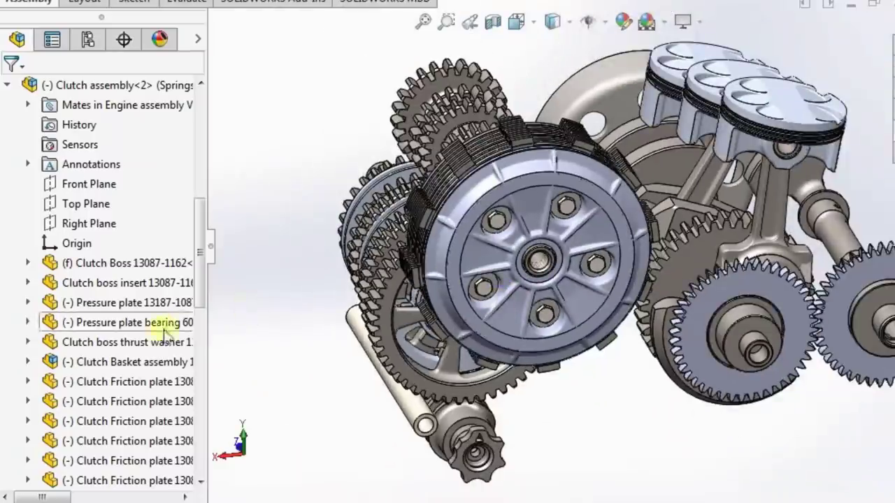
- Show all hidden parts of the Clutch Basket assembly, from the Clutch primary gear through the Part1^Clutch Basket part
left_click_drag(200, 285, 204, 301)
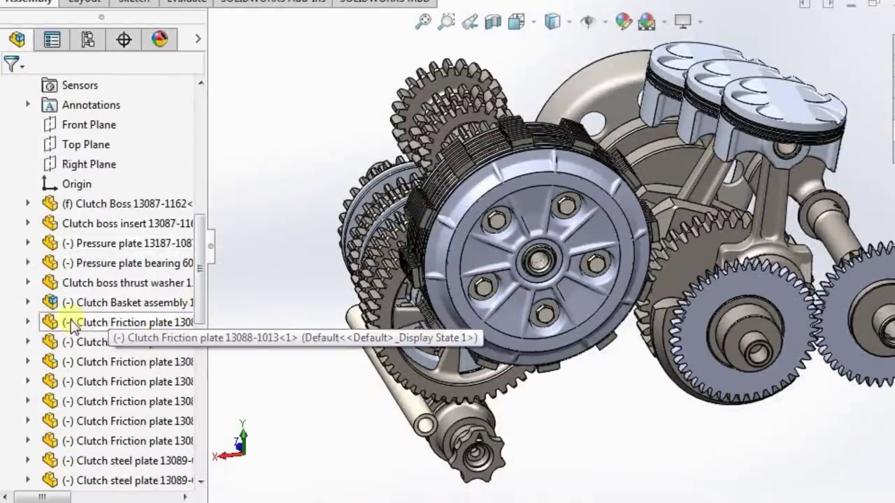
left_click(29, 303)
scroll(69, 301, "up", 7)
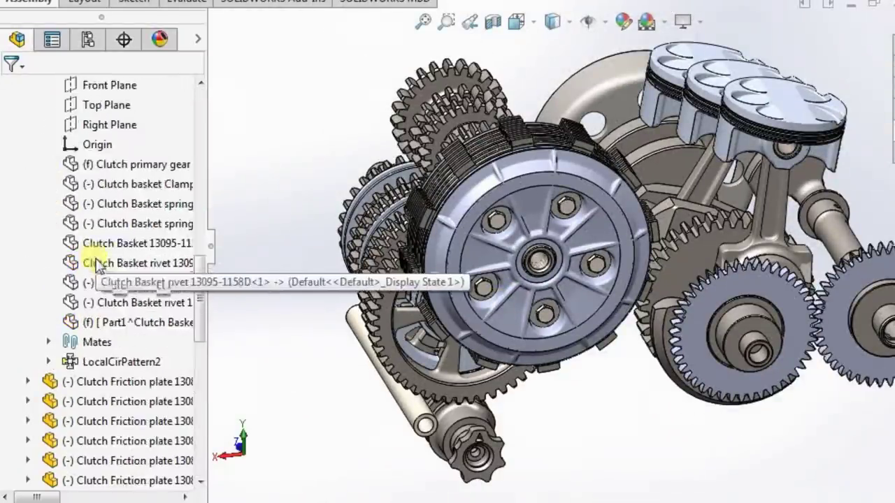
left_click(106, 342)
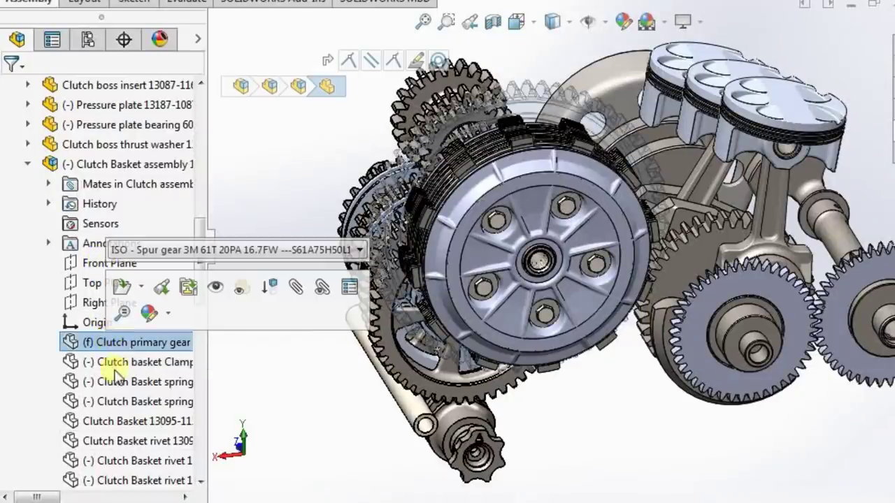
scroll(123, 364, "down", 4)
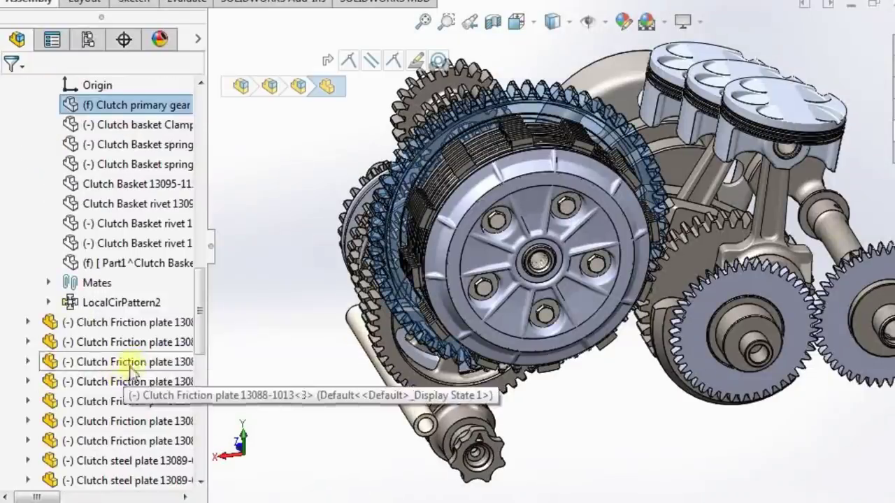
left_click(126, 263, "shift")
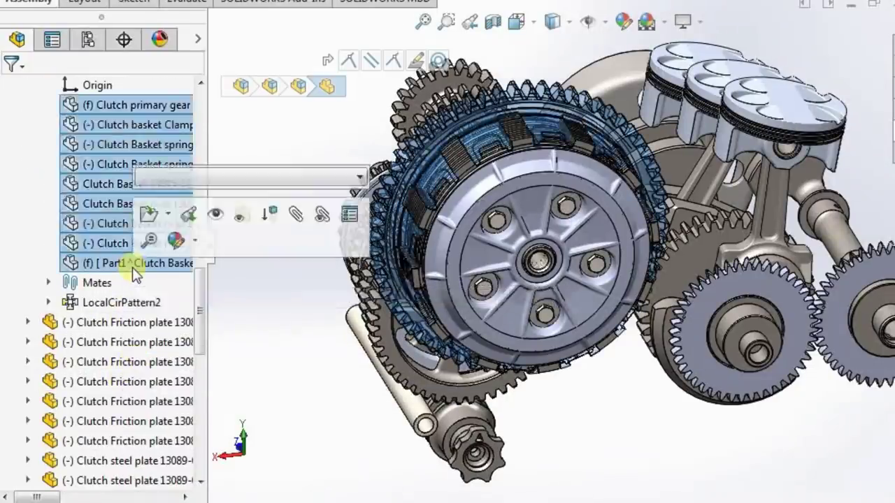
left_click(214, 217)
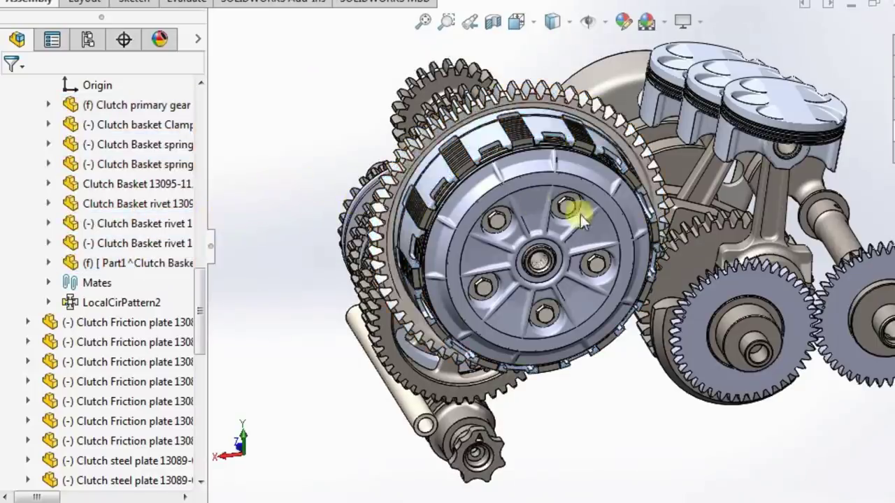
scroll(606, 233, "up", 1)
scroll(607, 235, "down", 5)
scroll(606, 233, "up", 4)
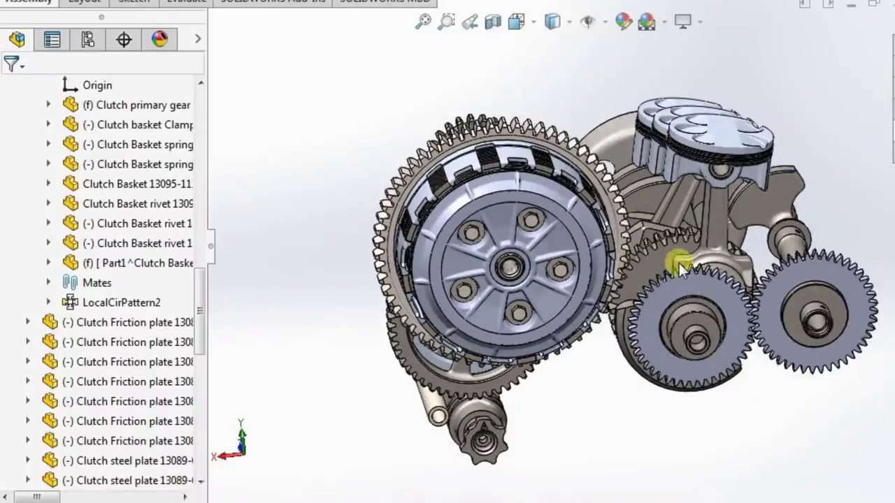
- Examine the clutch and crank gear alignment from the front, including the dimensions of the Inputshaft alignment sketch
middle_click_drag(679, 263, 650, 130)
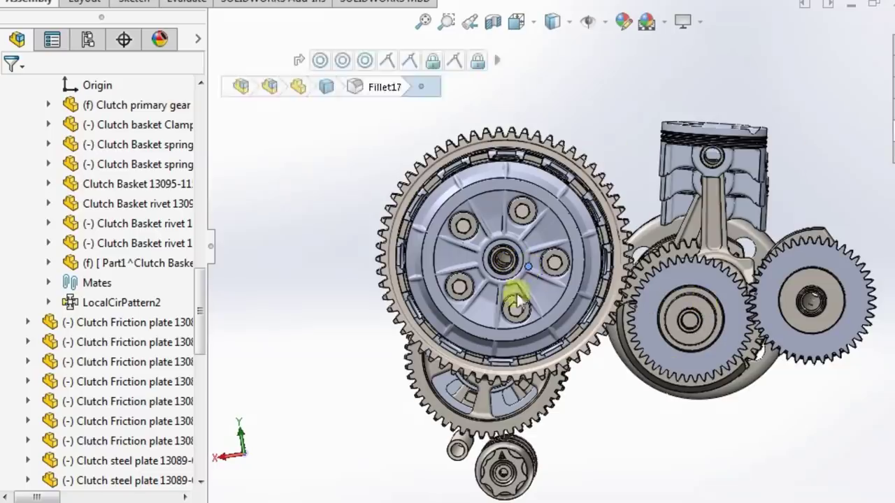
middle_click_drag(513, 294, 499, 261)
left_click(497, 264)
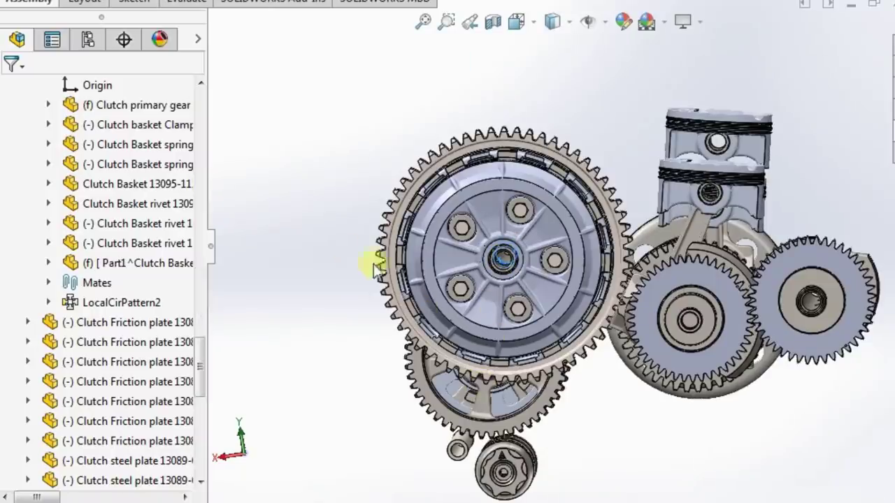
left_click(266, 299)
left_click_drag(196, 362, 184, 464)
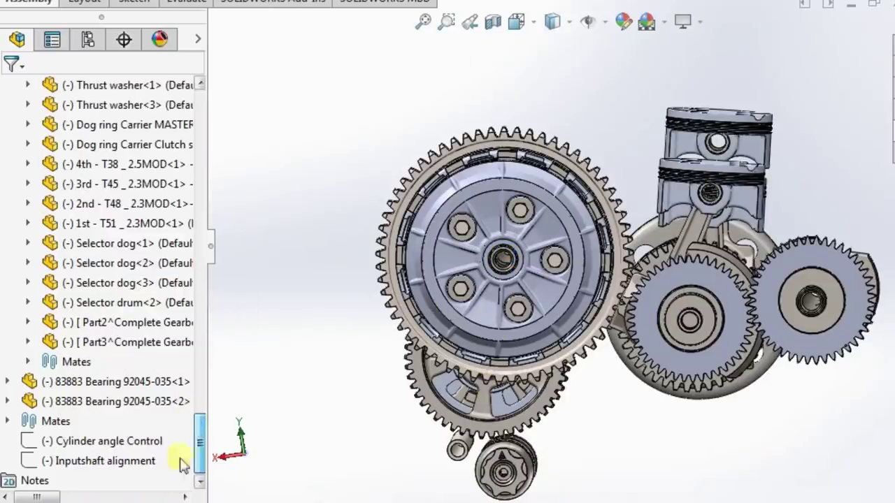
left_click(103, 462)
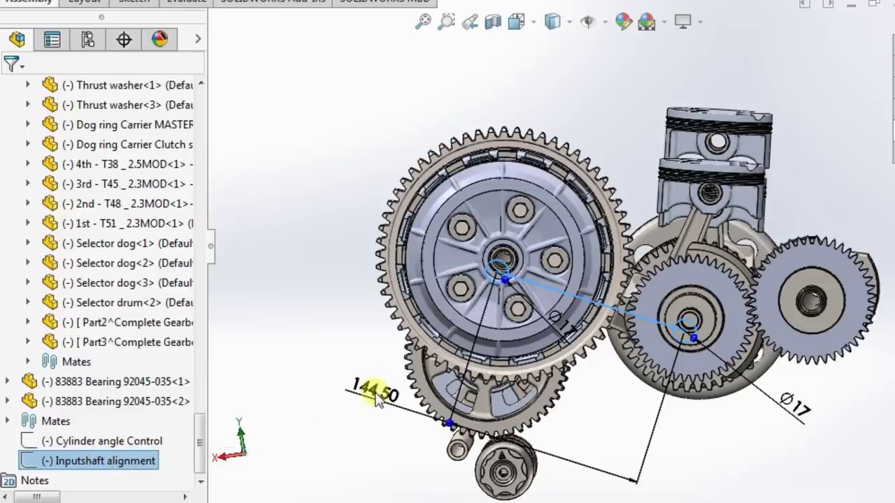
left_click_drag(498, 279, 489, 337)
mouse_move(340, 315)
left_mouse_down()
mouse_move(509, 304)
mouse_move(562, 311)
mouse_move(607, 255)
left_mouse_up()
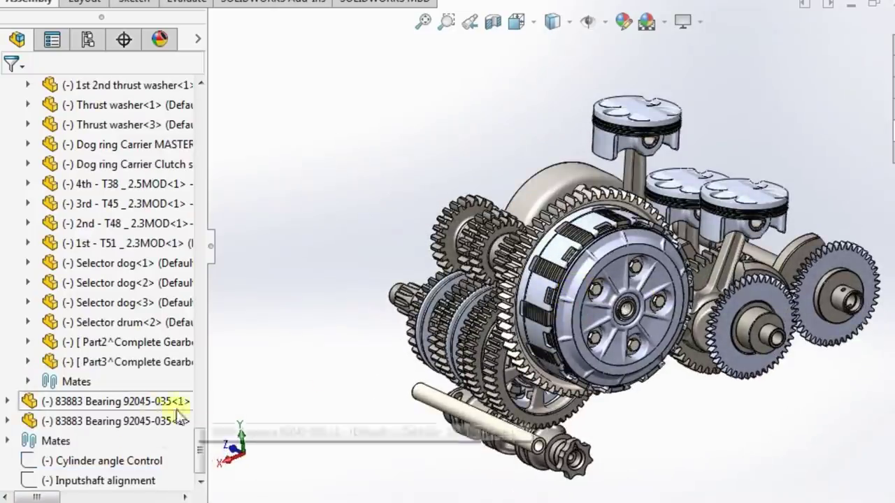
- Show the Cylinder angle Control sketch and inspect it against the pistons and crankshaft
left_click(100, 461)
left_click(118, 433)
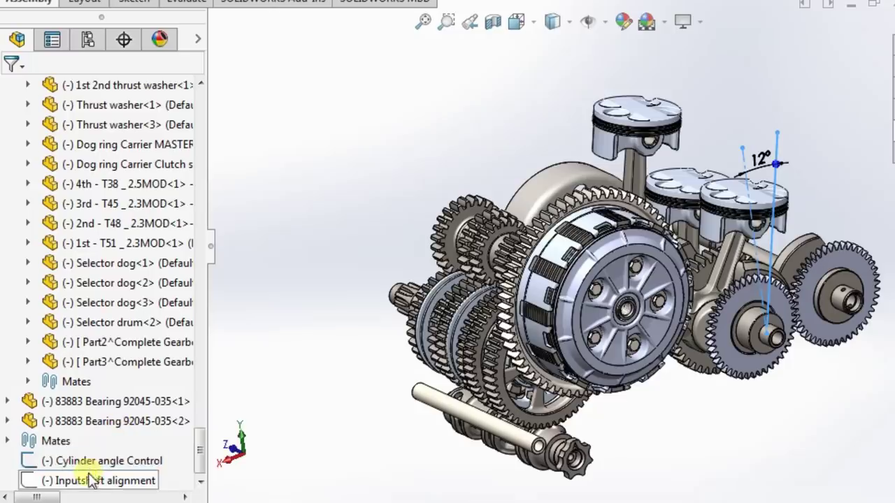
mouse_move(668, 245)
middle_mouse_down()
mouse_move(653, 225)
mouse_move(664, 229)
middle_mouse_up()
mouse_move(714, 160)
middle_mouse_down()
mouse_move(743, 179)
mouse_move(749, 168)
middle_mouse_up()
- Show the Inputshaft alignment sketch and move its larger circle downward, away from the crank gear
left_click(112, 480)
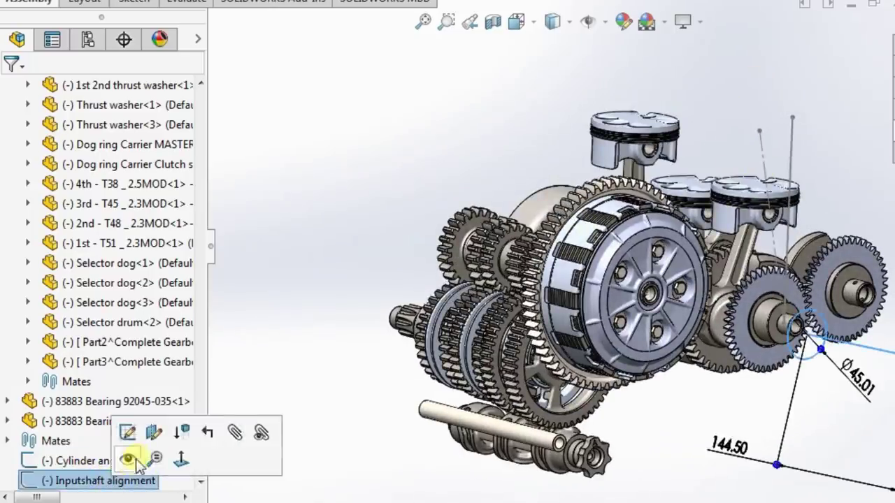
mouse_move(813, 297)
left_mouse_down()
mouse_move(815, 307)
mouse_move(713, 385)
mouse_move(737, 378)
mouse_move(725, 413)
mouse_move(737, 467)
left_mouse_up()
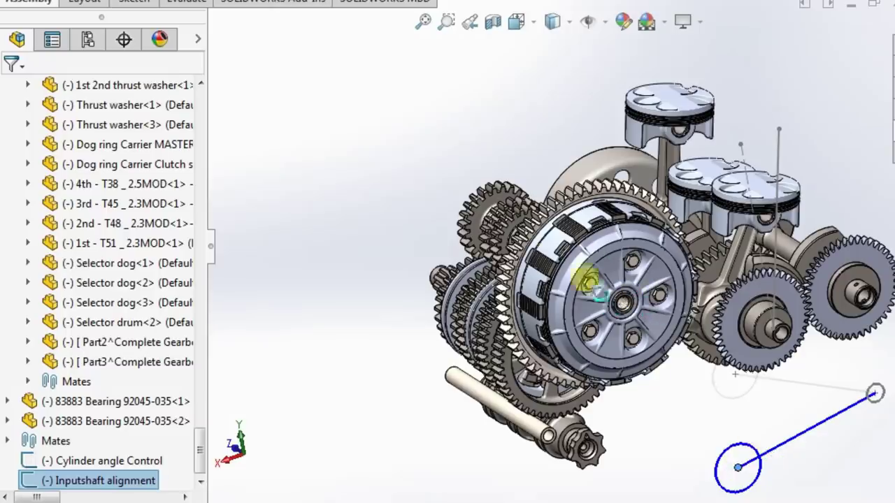
- Move the larger circle of the Inputshaft alignment sketch upward to raise the clutch and gearbox relative to the crankshaft
left_click(463, 196)
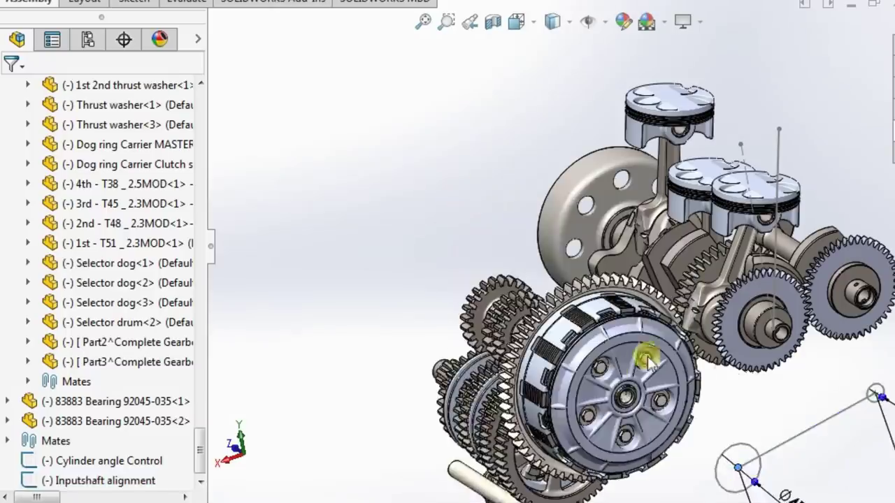
scroll(650, 346, "up", 2)
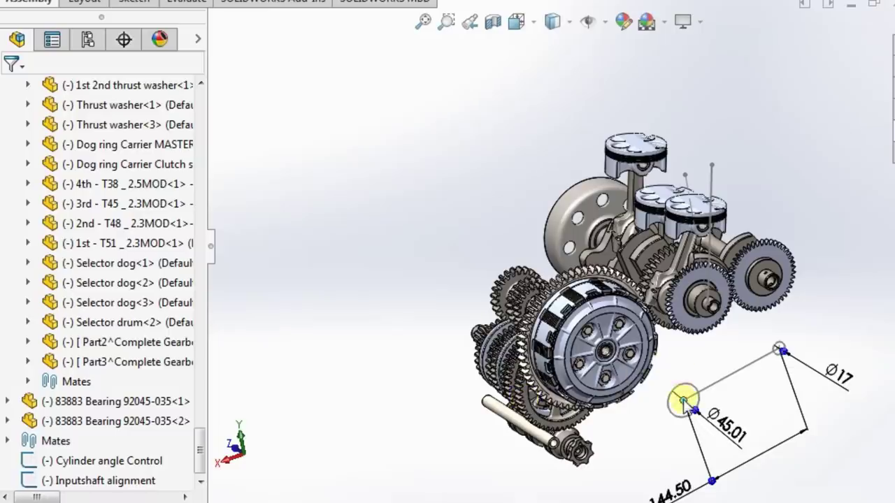
mouse_move(683, 401)
left_mouse_down()
mouse_move(679, 345)
mouse_move(666, 372)
mouse_move(661, 366)
left_mouse_up()
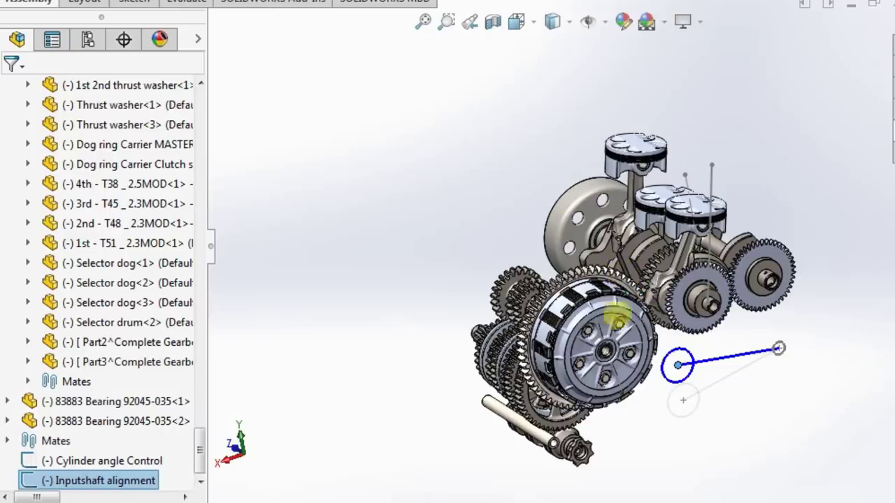
left_click(862, 310)
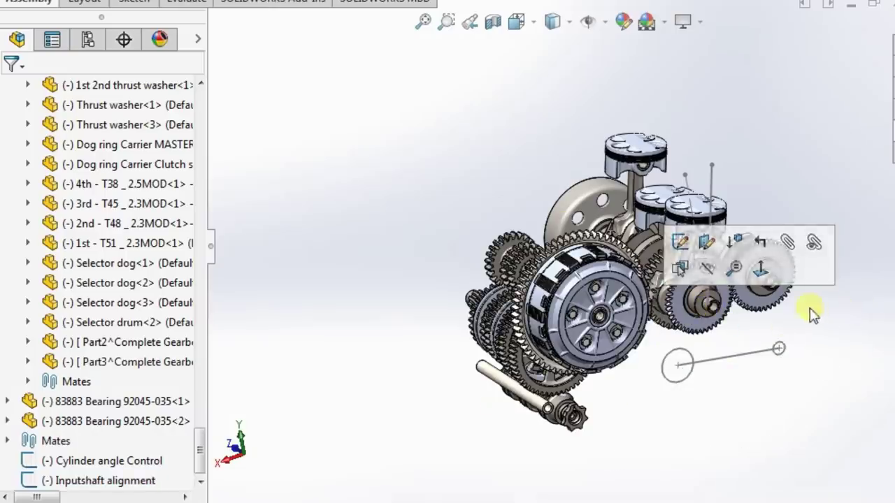
- Edit the Cylinder angle Control sketch and set the angle between the centerline and the cylinder line to 8 degrees
scroll(772, 220, "down", 5)
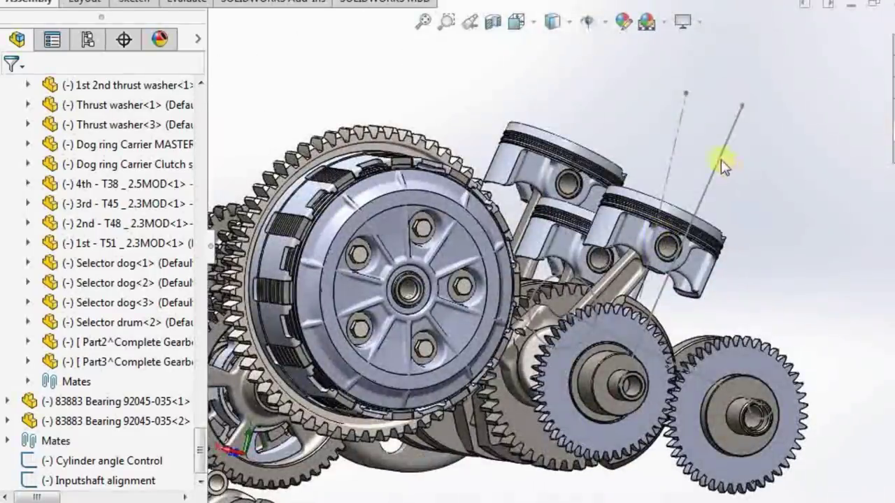
left_click(721, 160)
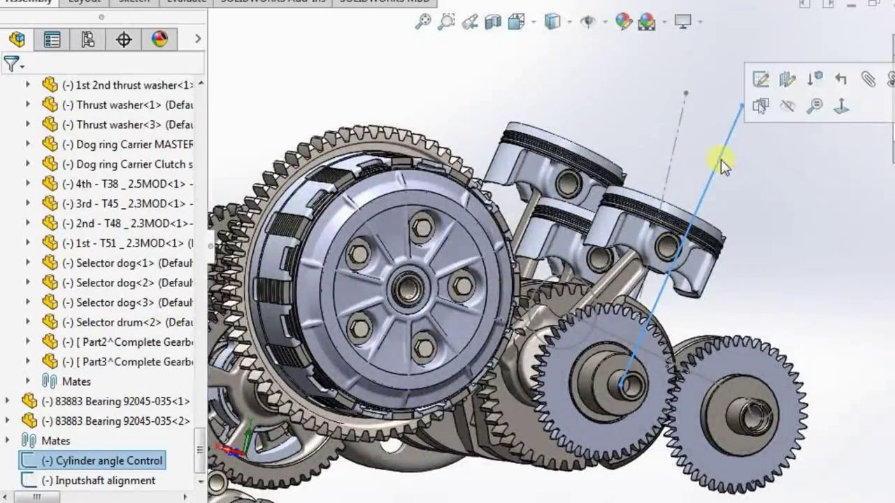
left_click(760, 78)
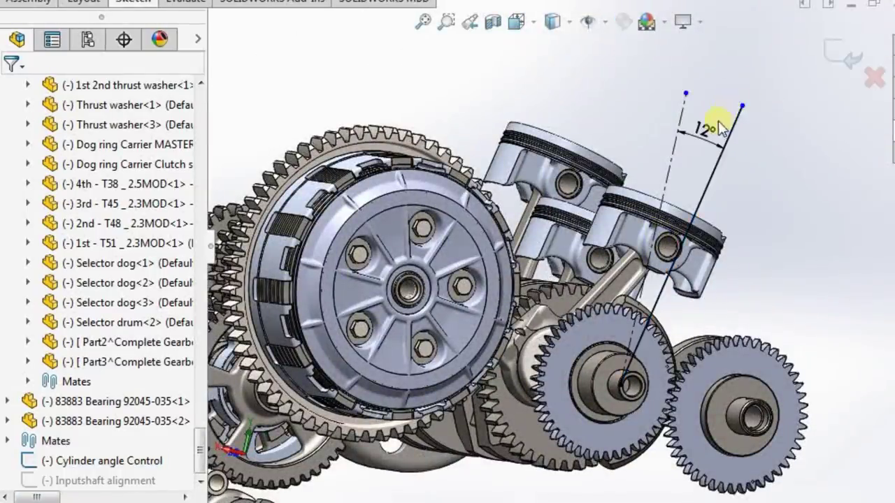
double_click(712, 131)
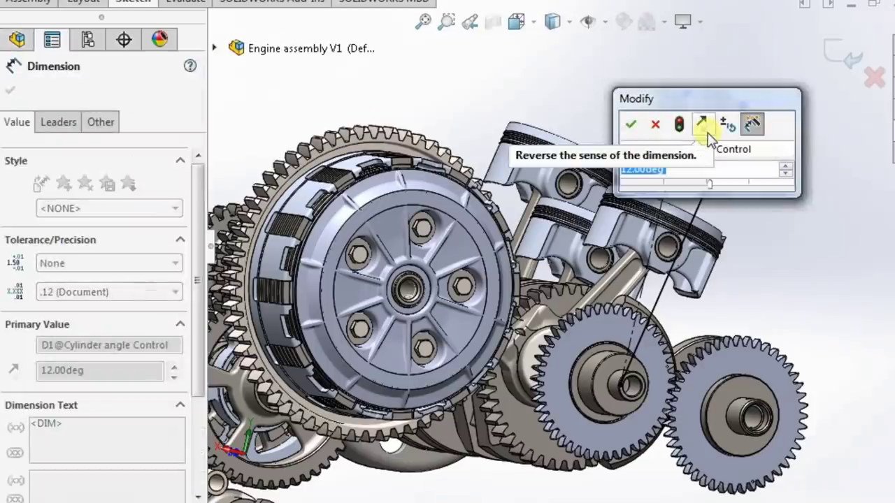
type("8")
key("Return")
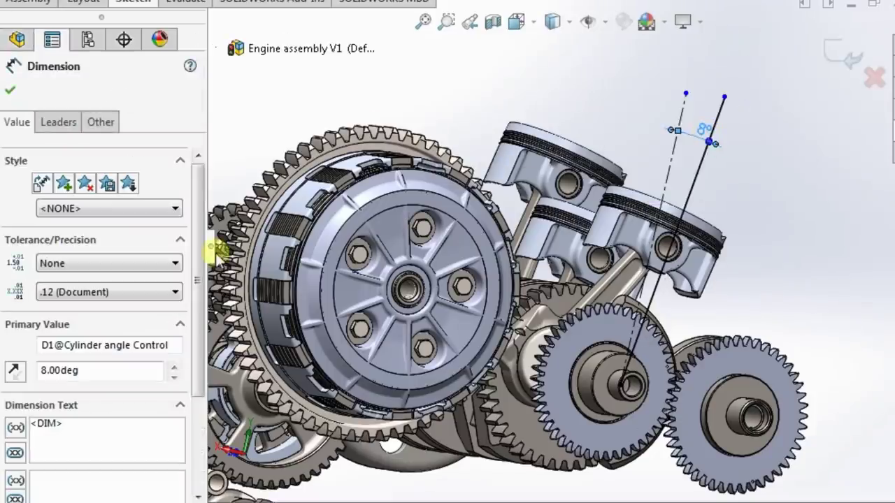
- View the engine from the back and rebuild the assembly so the pistons follow the edited cylinder angle
left_click(516, 23)
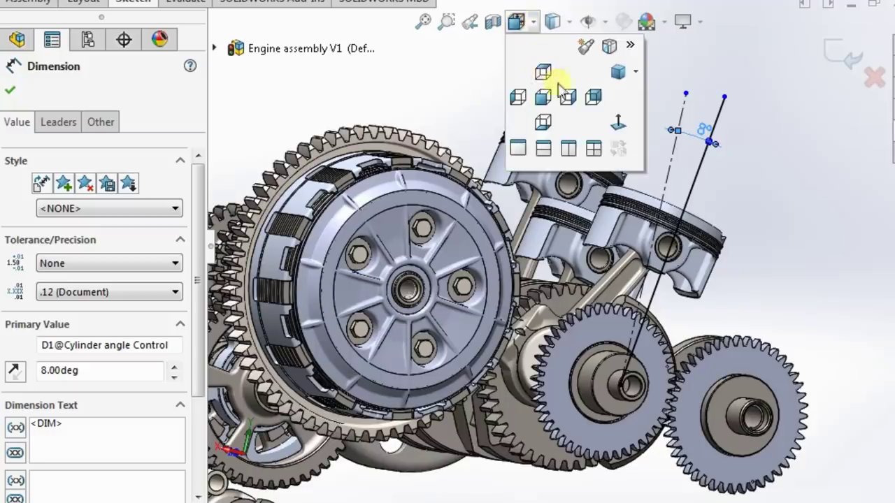
left_click(587, 94)
left_click(600, 63)
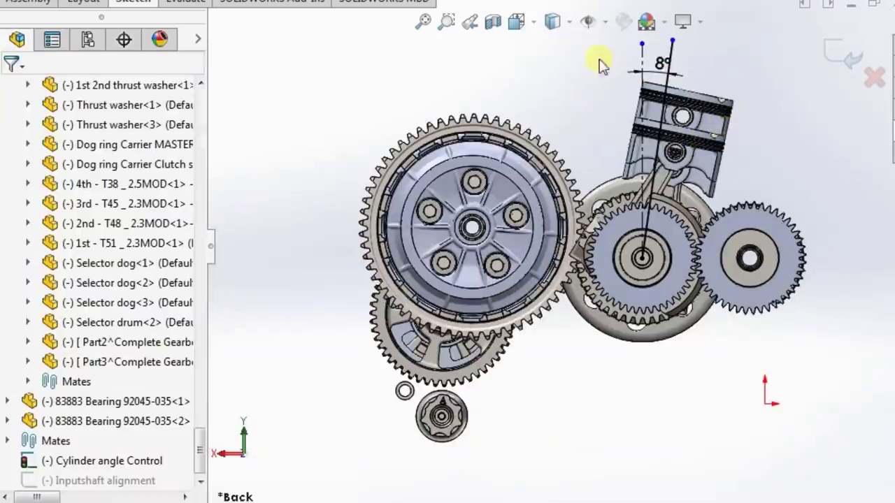
left_click(523, 24)
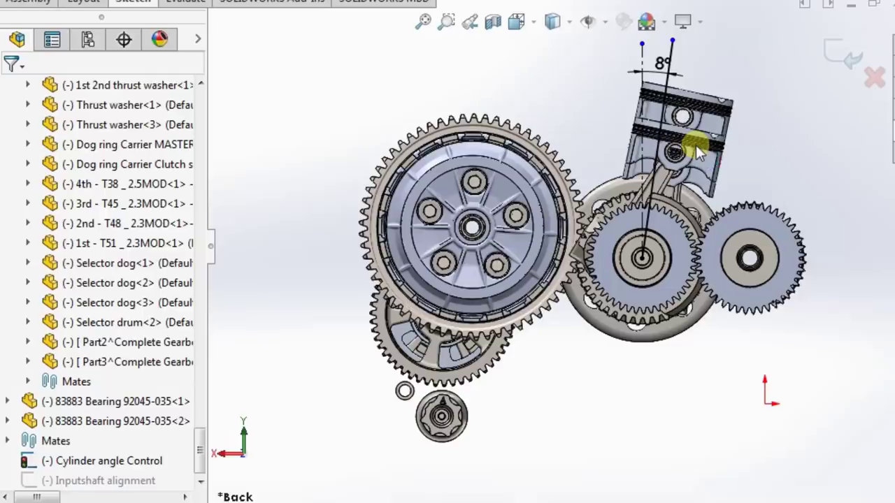
key("ctrl+b")
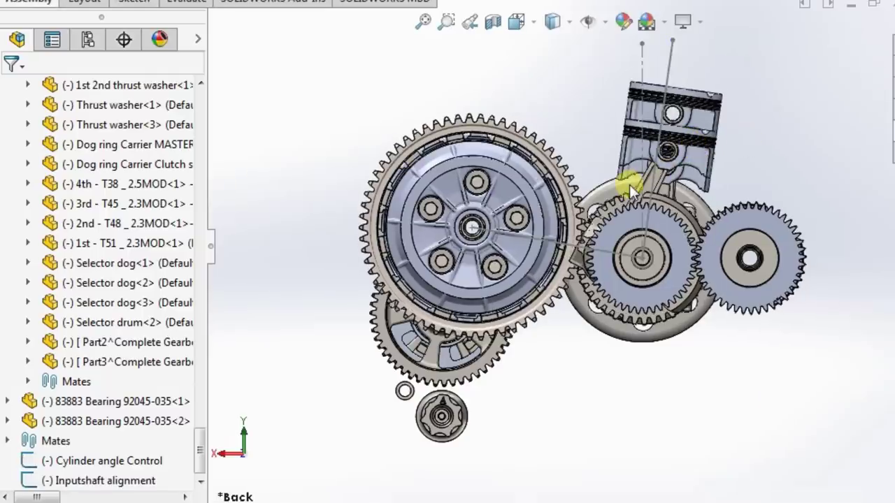
- Examine the pistons, crankshaft, balancer shaft, clutch and gearbox layout from the clutch side and from above
middle_click_drag(629, 184, 704, 119)
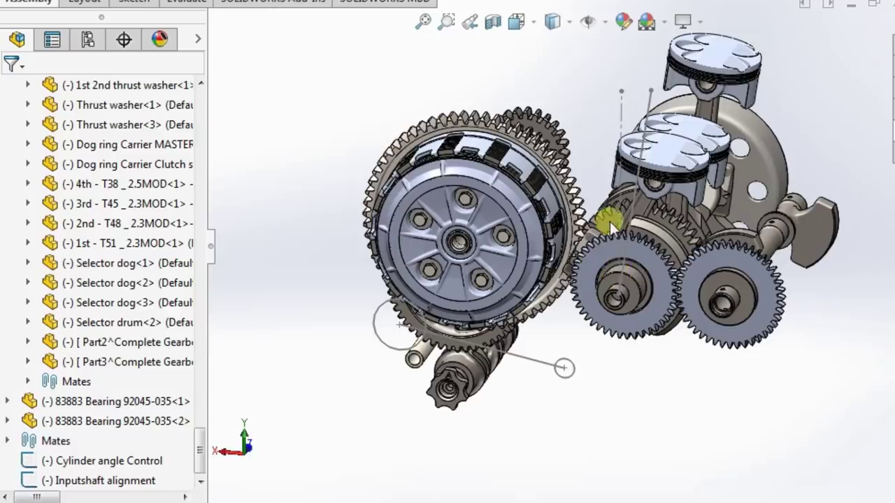
middle_click_drag(561, 162, 568, 196)
scroll(598, 163, "up", 3)
scroll(598, 163, "down", 3)
scroll(620, 309, "up", 2)
scroll(621, 310, "down", 1)
middle_click_drag(620, 310, 640, 315)
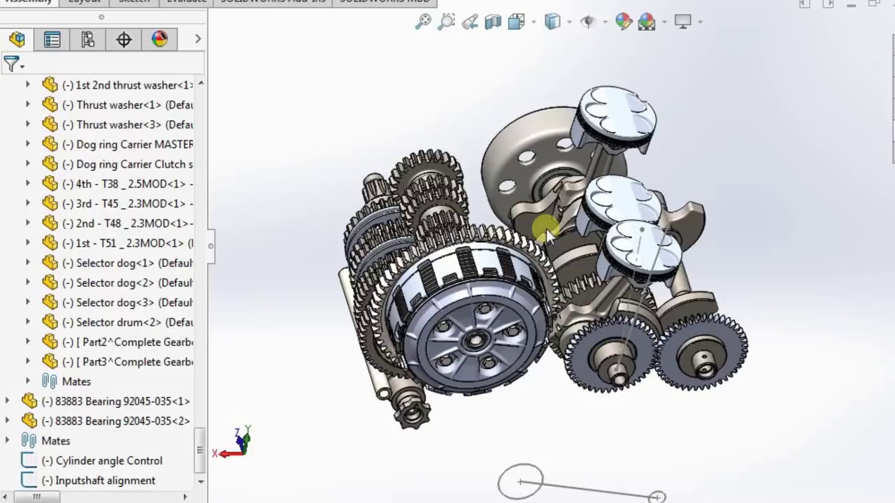
mouse_move(546, 230)
middle_mouse_down()
mouse_move(560, 243)
mouse_move(544, 232)
middle_mouse_up()
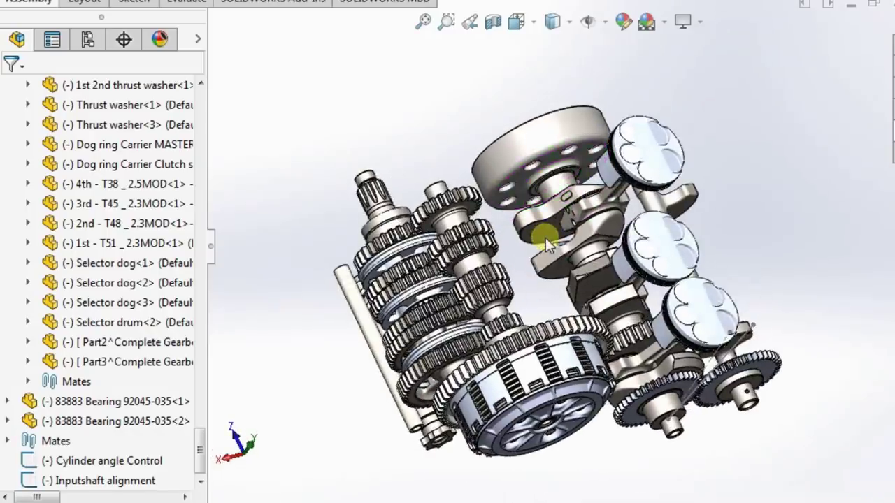
middle_click_drag(590, 269, 631, 340)
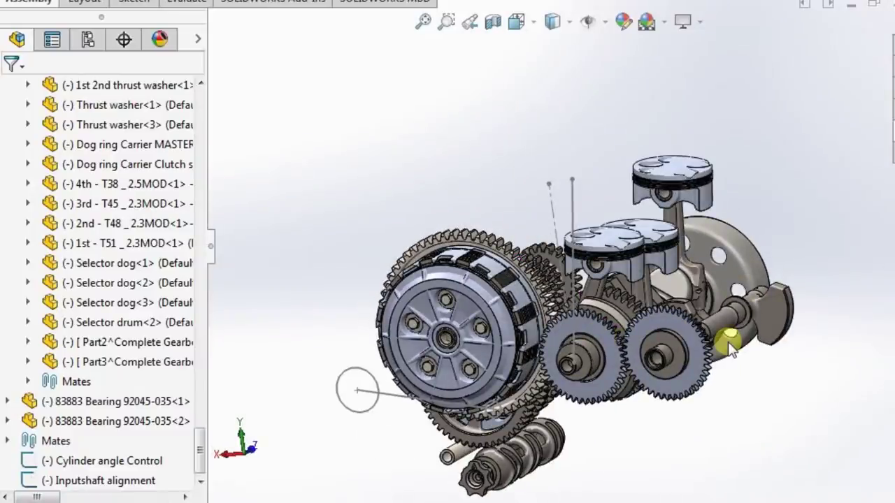
middle_click_drag(660, 279, 681, 327)
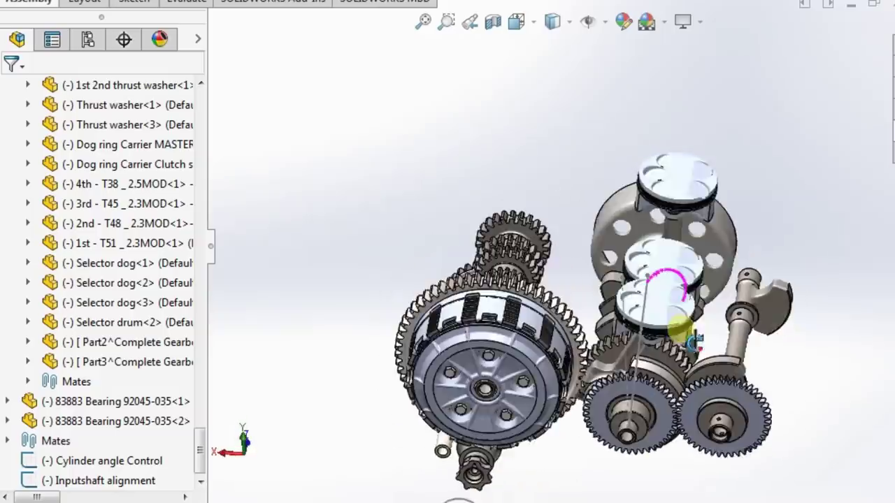
scroll(632, 405, "up", 2)
scroll(606, 370, "down", 3)
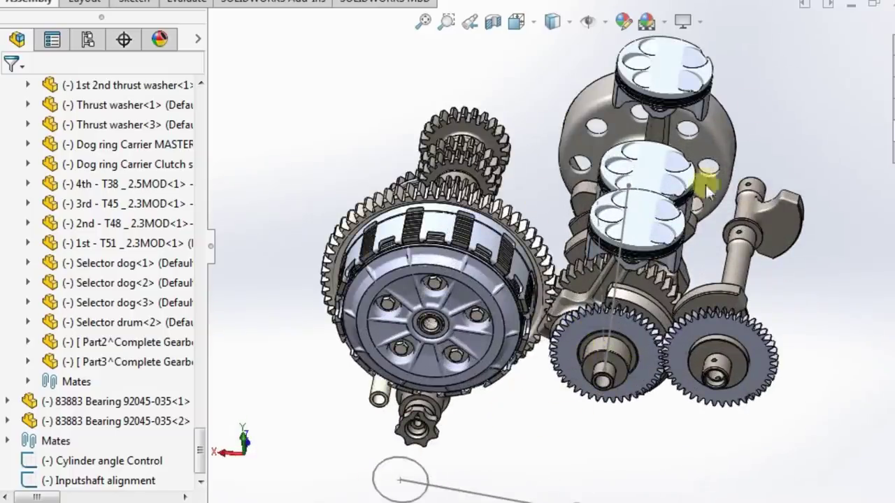
scroll(636, 241, "up", 3)
middle_click_drag(606, 190, 451, 158)
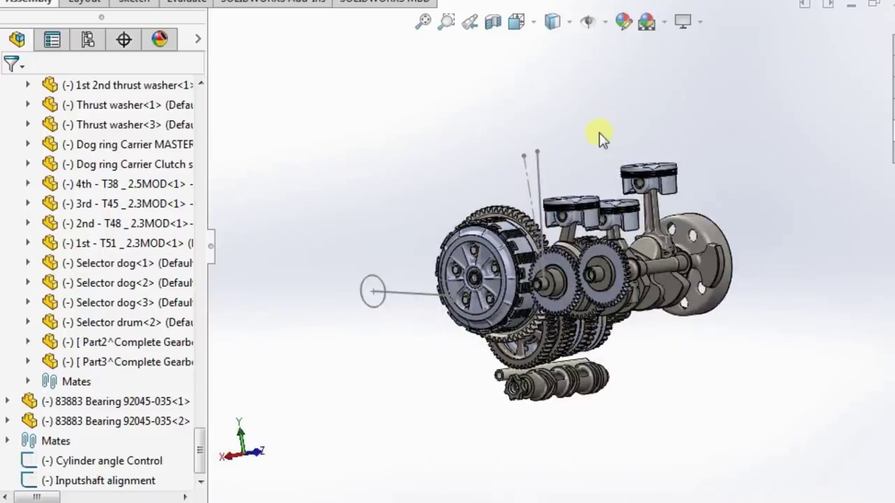
middle_click_drag(599, 137, 535, 264)
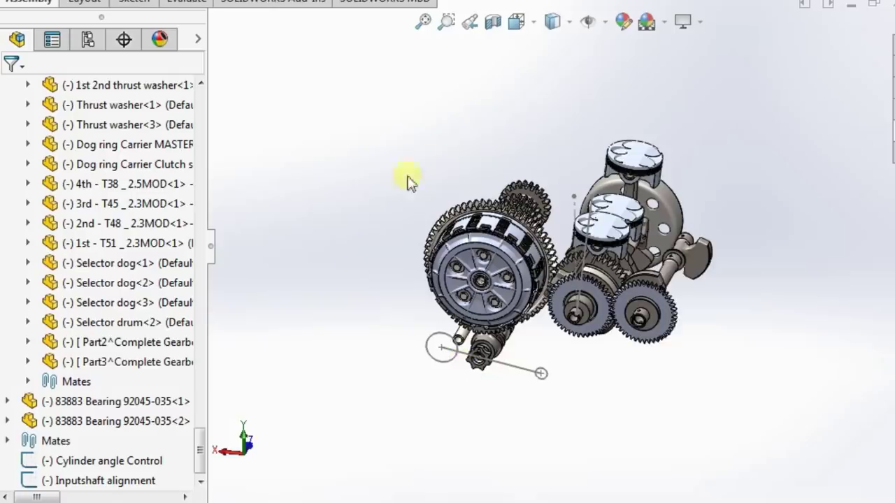
scroll(574, 276, "down", 4)
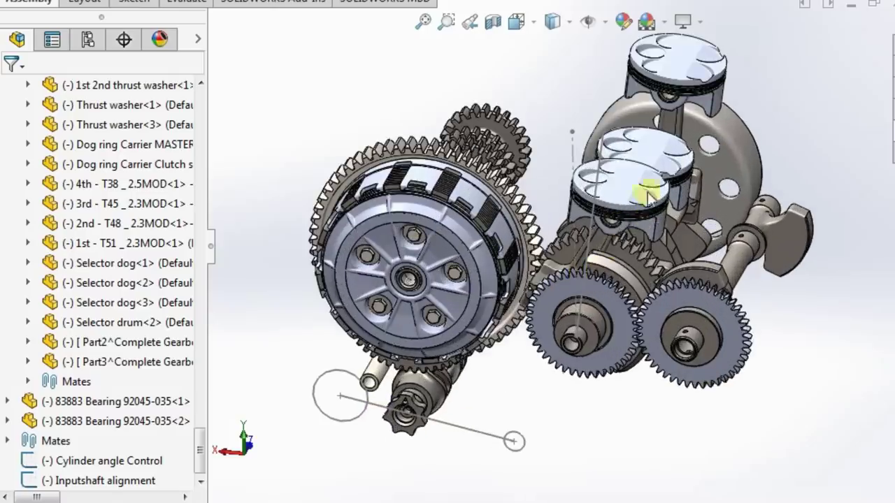
scroll(685, 140, "down", 3)
scroll(629, 140, "up", 3)
scroll(591, 140, "down", 3)
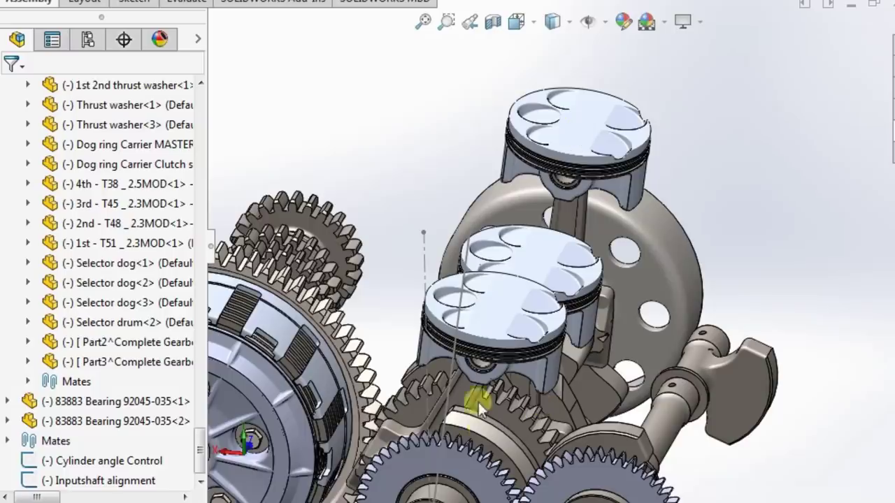
scroll(479, 402, "up", 2)
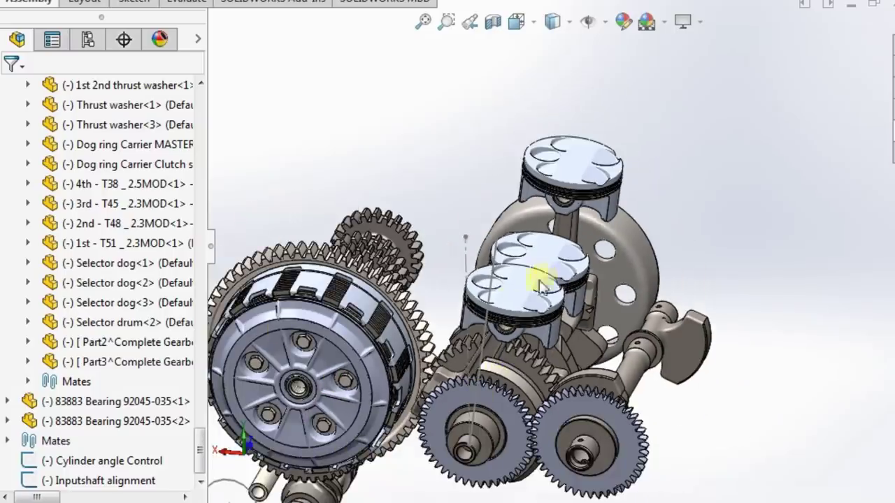
- Inspect the engine assembly from the flywheel side, including the back of the clutch basket and the gearbox shafts
scroll(473, 189, "up", 2)
middle_click_drag(473, 189, 626, 213)
middle_click_drag(717, 183, 587, 377)
middle_click_drag(755, 244, 679, 175)
scroll(491, 267, "down", 2)
scroll(491, 267, "down", 2)
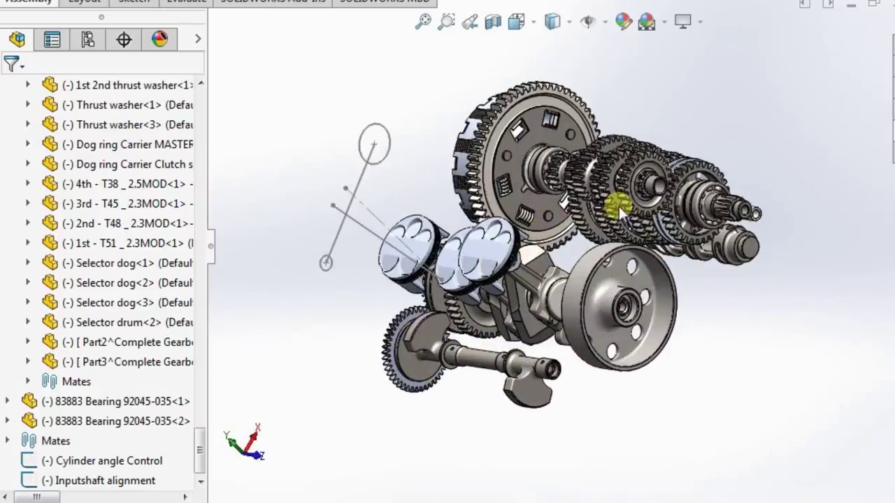
scroll(600, 236, "up", 3)
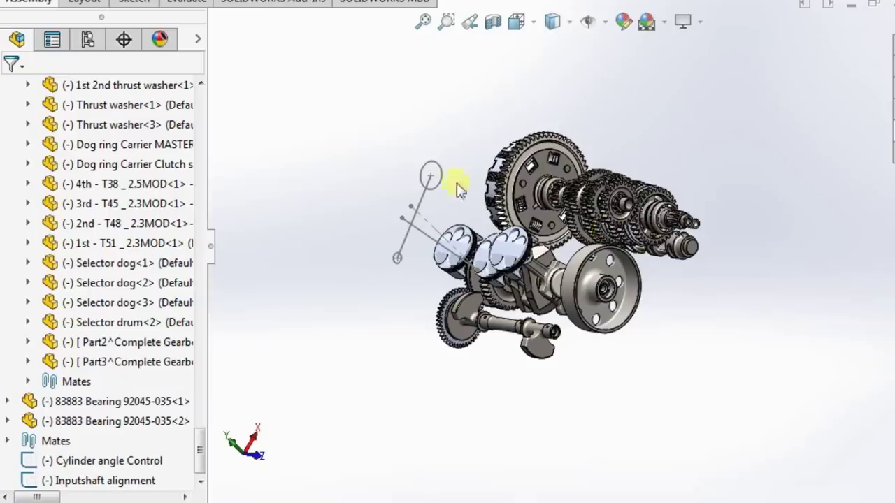
- Examine the assembly again from the clutch end, above the pistons, and close up around the crank and balancer gears
middle_click_drag(428, 164, 606, 146)
scroll(594, 147, "down", 2)
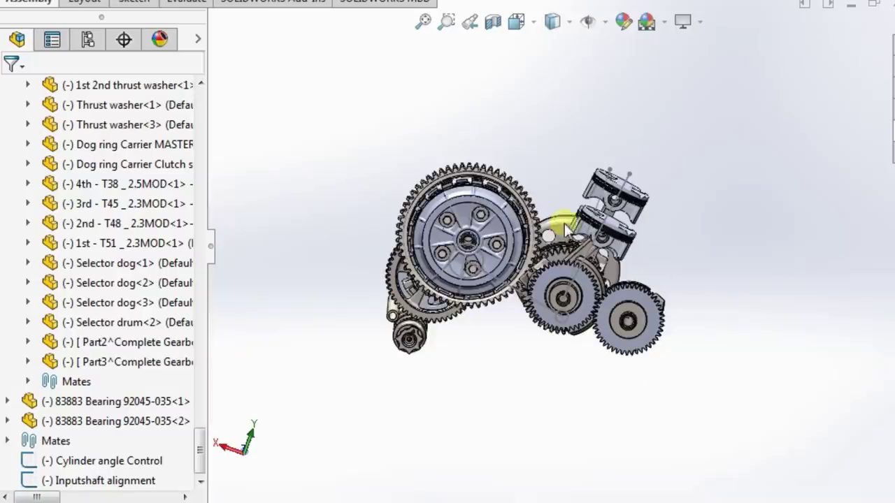
scroll(565, 222, "down", 3)
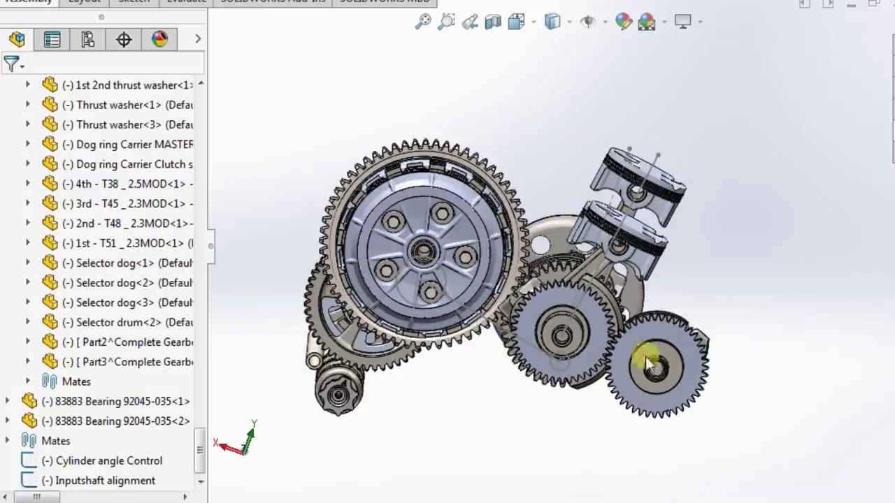
middle_click_drag(539, 213, 580, 235)
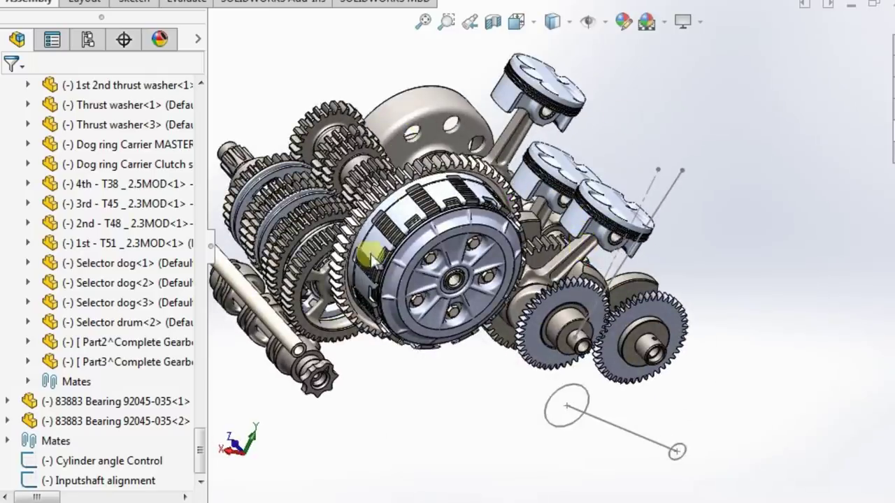
scroll(469, 168, "up", 5)
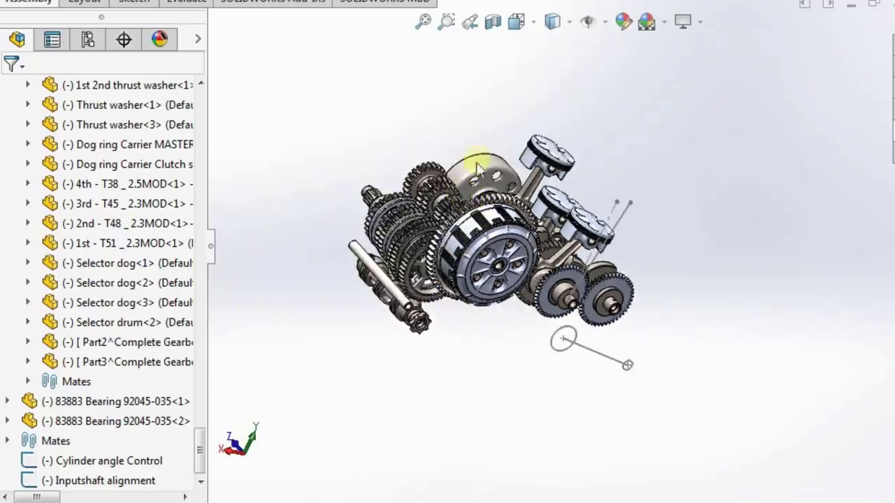
scroll(514, 187, "down", 5)
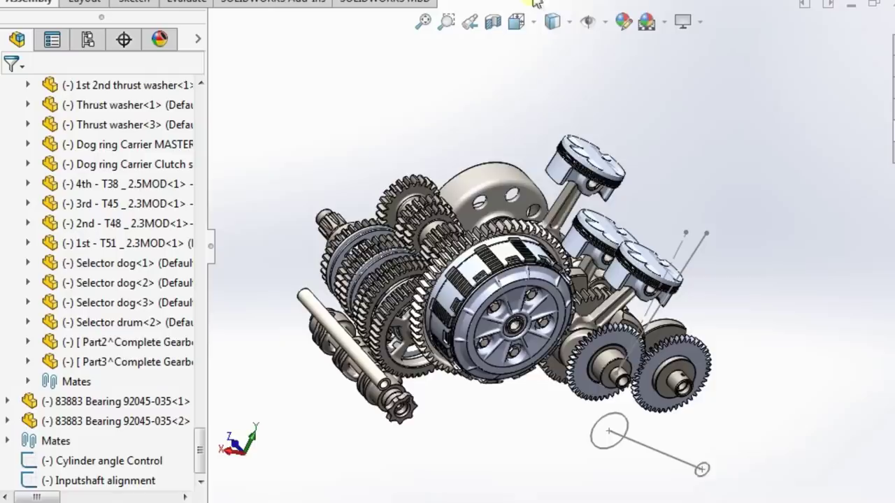
middle_click_drag(630, 182, 583, 261)
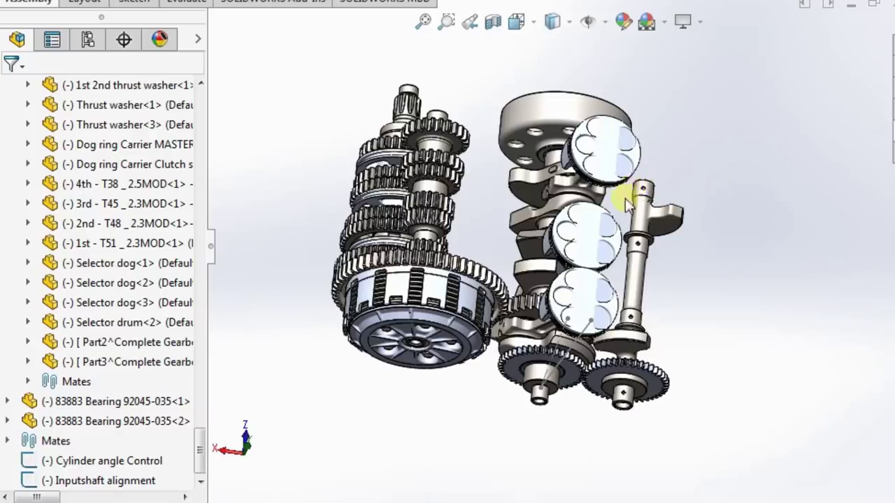
middle_click_drag(610, 219, 566, 179)
scroll(594, 254, "up", 2)
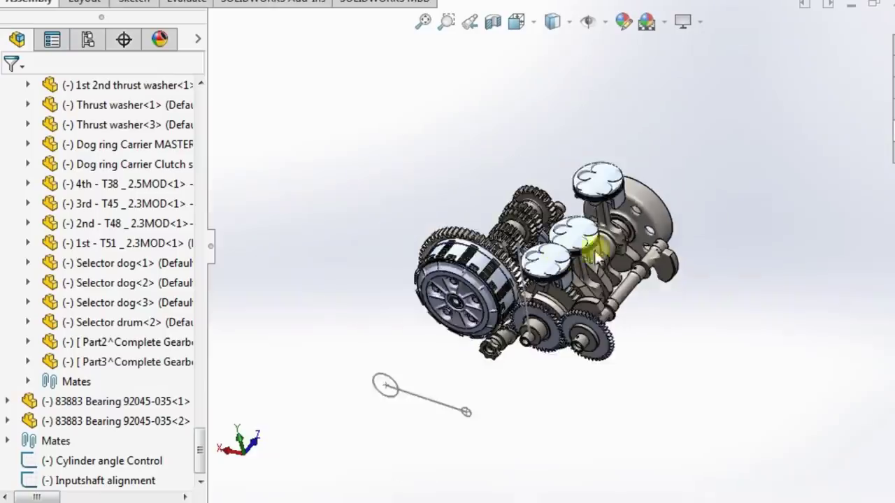
scroll(594, 253, "down", 2)
middle_click_drag(582, 254, 505, 299)
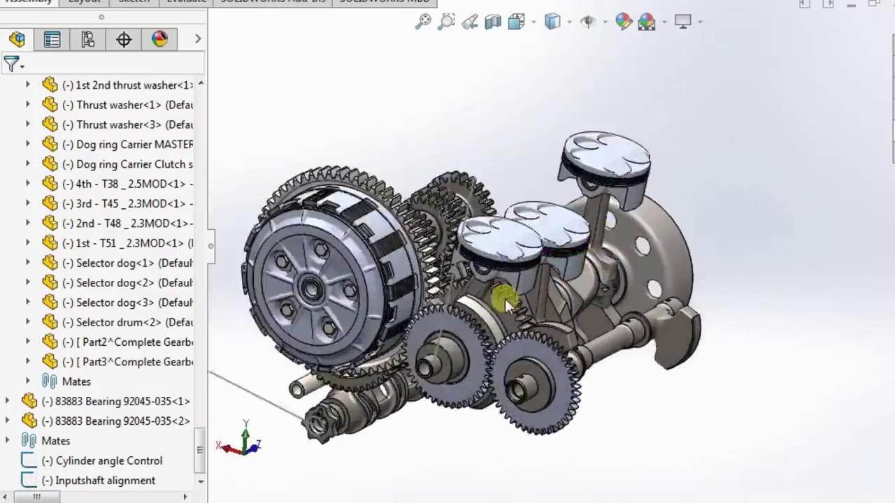
scroll(511, 279, "down", 2)
scroll(515, 262, "up", 4)
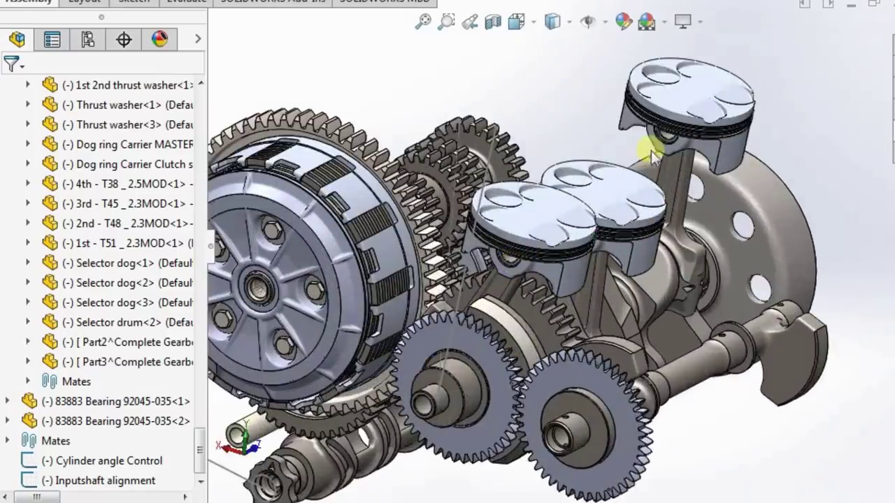
- Examine the engine assembly from above the pistons, around the clutch end, and across the gearbox shafts and crankshaft
scroll(638, 173, "down", 3)
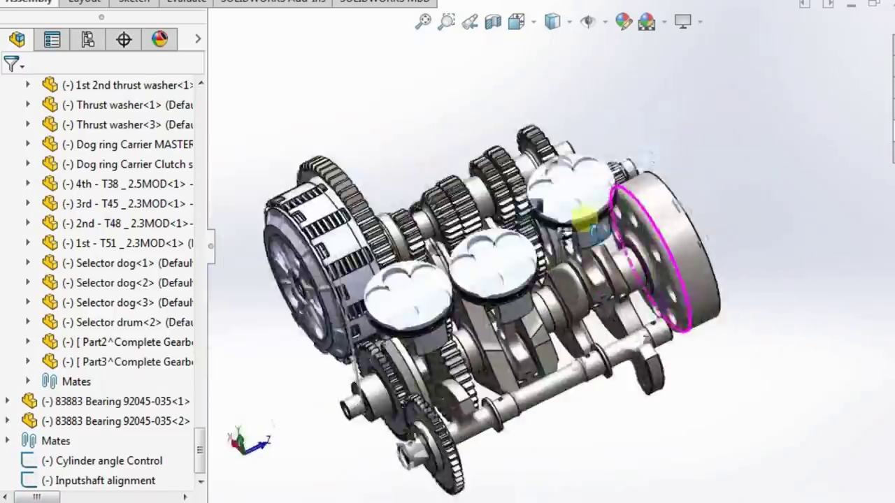
middle_click_drag(580, 200, 747, 197)
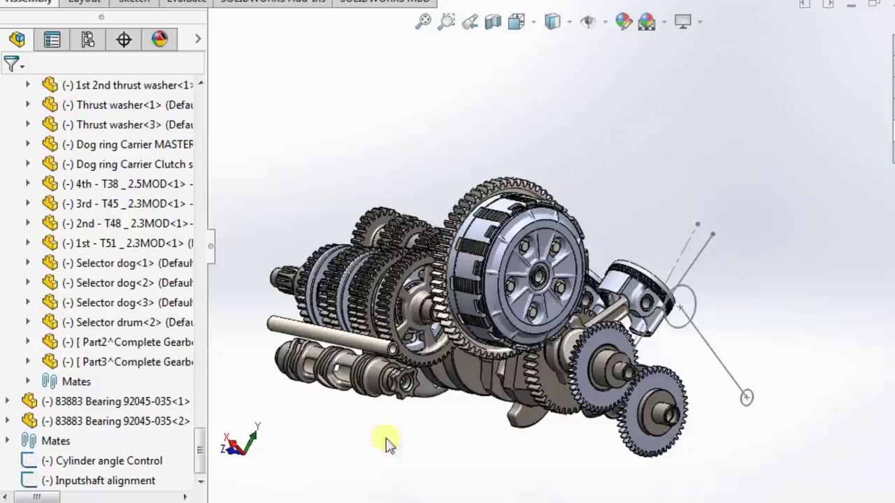
middle_click_drag(385, 439, 426, 259)
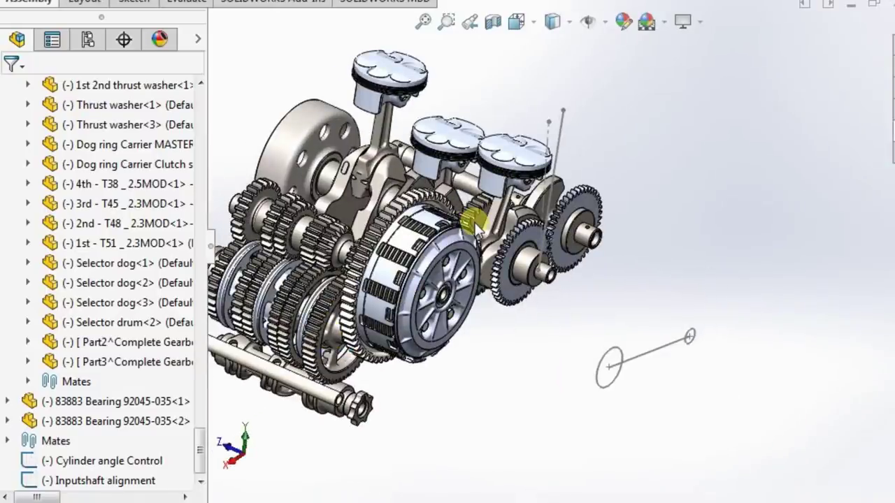
scroll(426, 240, "up", 2)
scroll(430, 231, "down", 3)
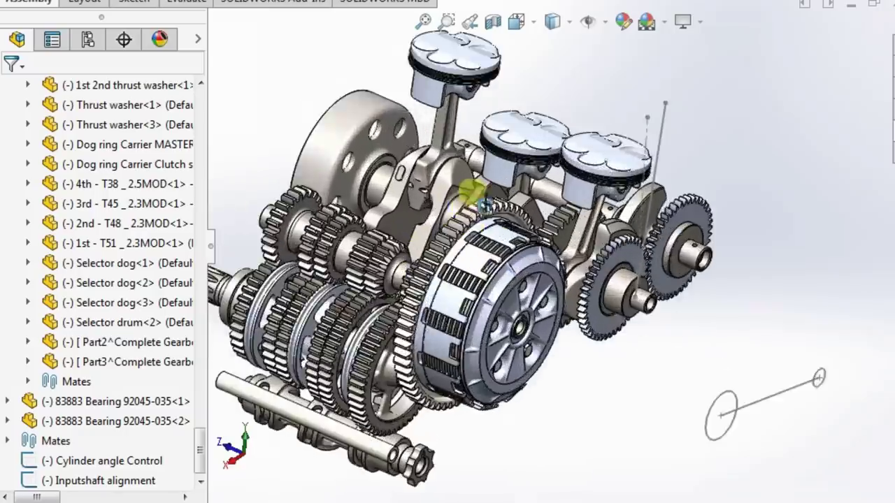
middle_click_drag(472, 192, 438, 269)
scroll(392, 318, "up", 2)
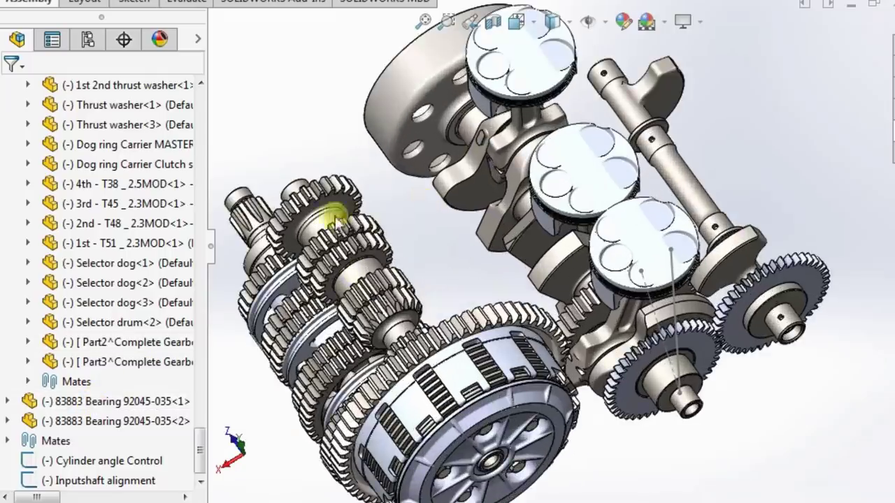
scroll(413, 220, "down", 5)
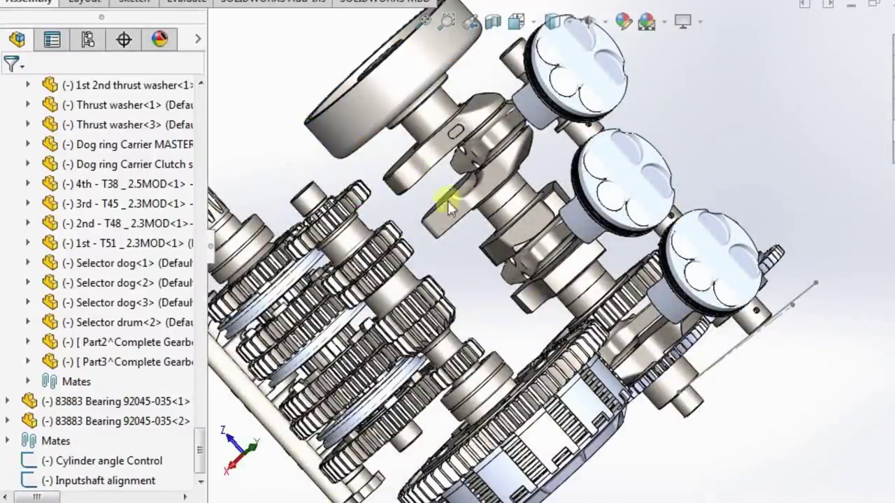
- Select the flywheel, review its list of features, then collapse the list and clear the selection
left_click(381, 100)
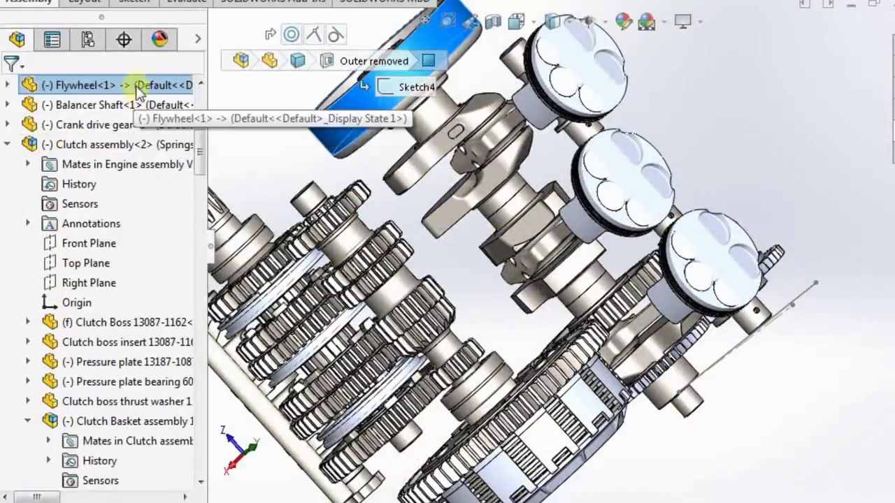
left_click(8, 85)
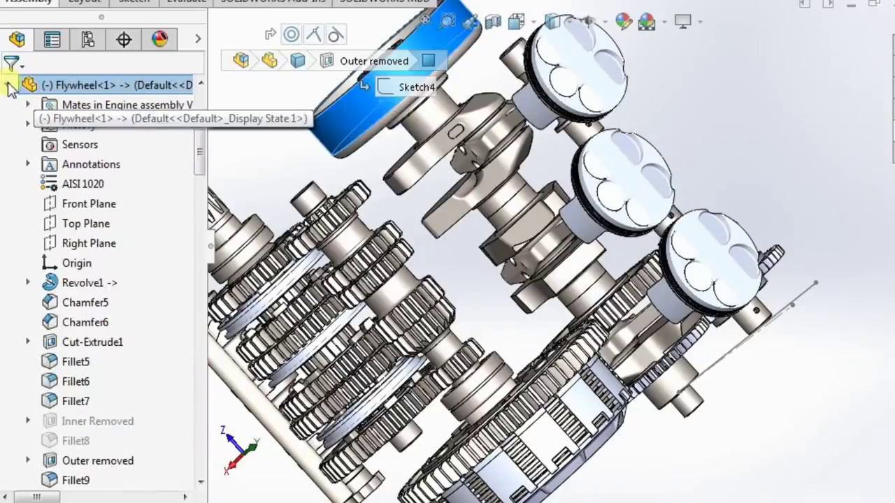
left_click(8, 85)
scroll(485, 225, "up", 3)
left_click(671, 163)
- Inspect the pistons and crankshaft from above, and identify the flywheel-side piston and its connecting rod in the component list
middle_click_drag(593, 219, 540, 186)
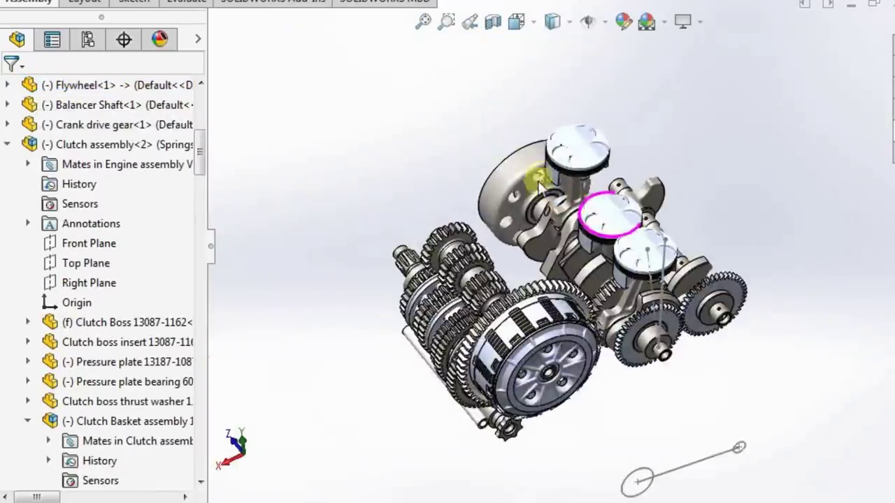
scroll(539, 184, "down", 5)
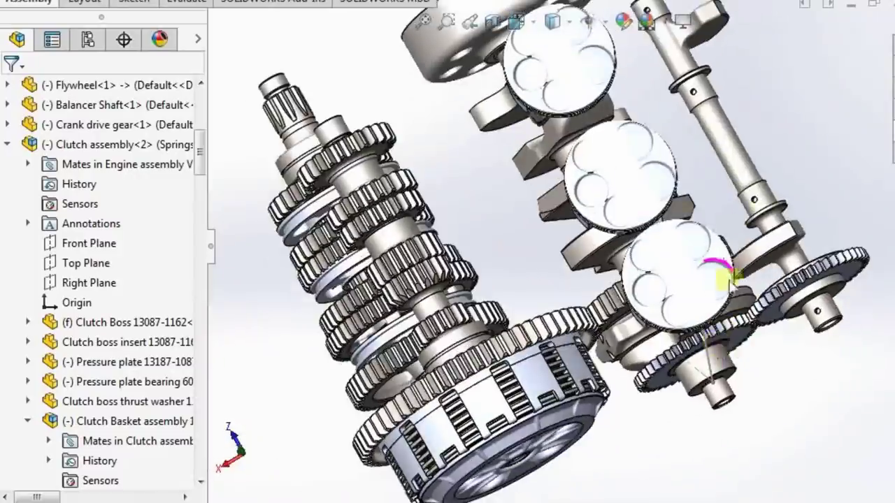
scroll(659, 132, "up", 1)
scroll(685, 169, "down", 5)
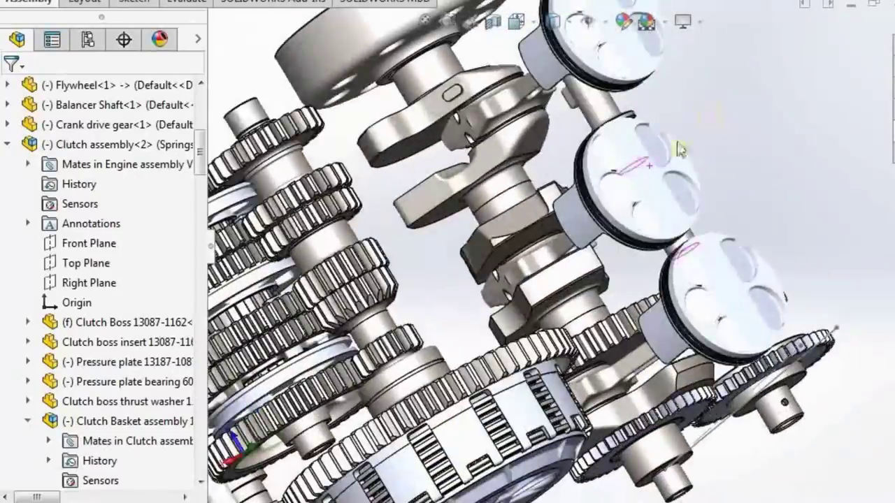
scroll(566, 219, "up", 2)
middle_click_drag(614, 248, 565, 191)
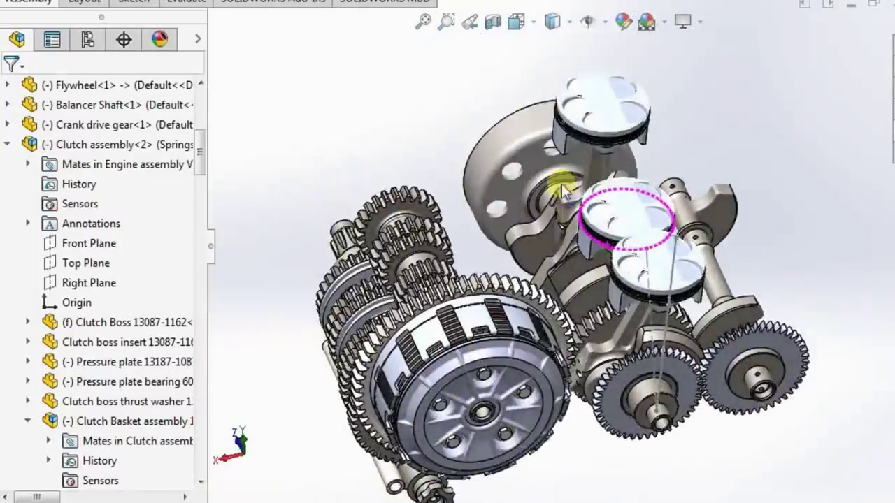
left_click(605, 104)
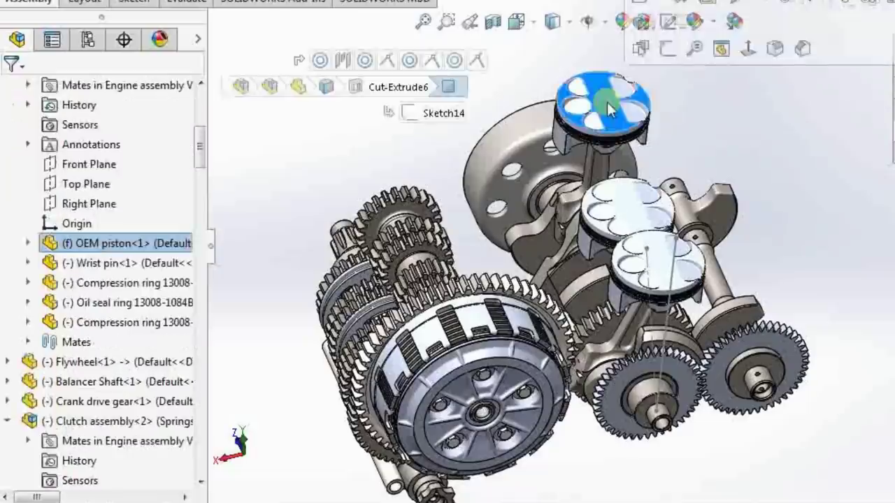
left_click(599, 170)
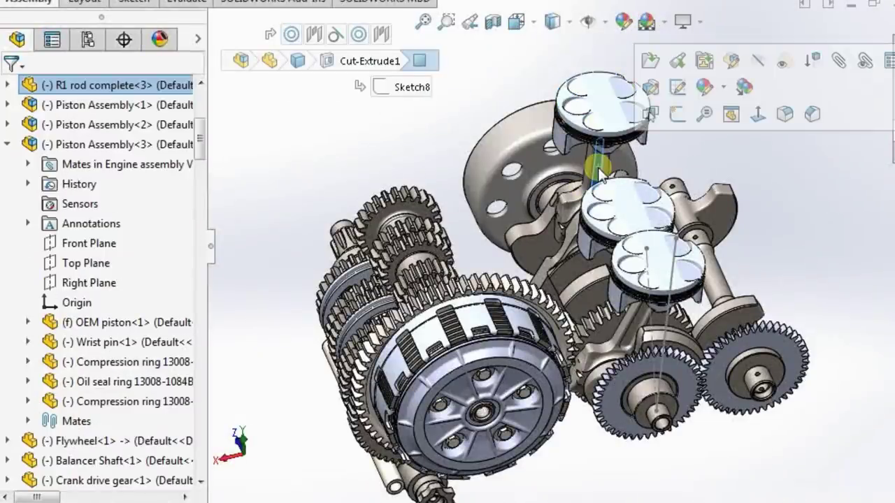
left_click(784, 216)
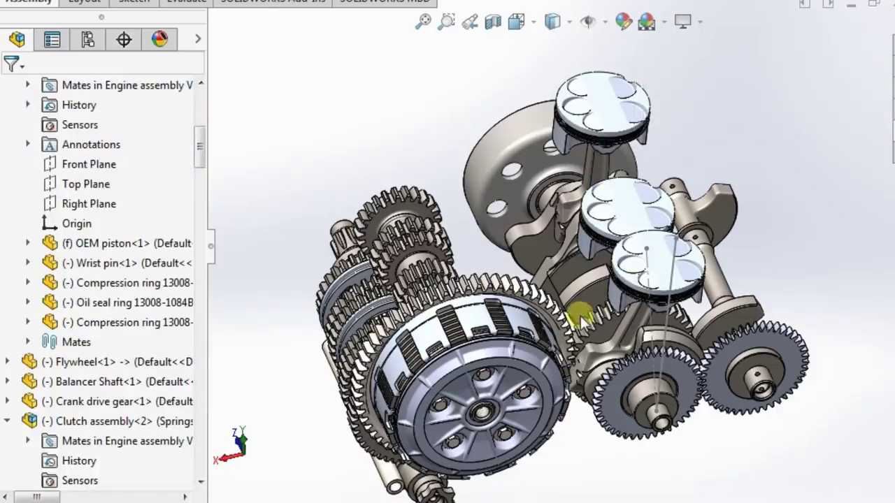
- Examine the clutch, selector drum, crank and balancer gears from the clutch end and the balancer shaft side
middle_click_drag(581, 318, 681, 371)
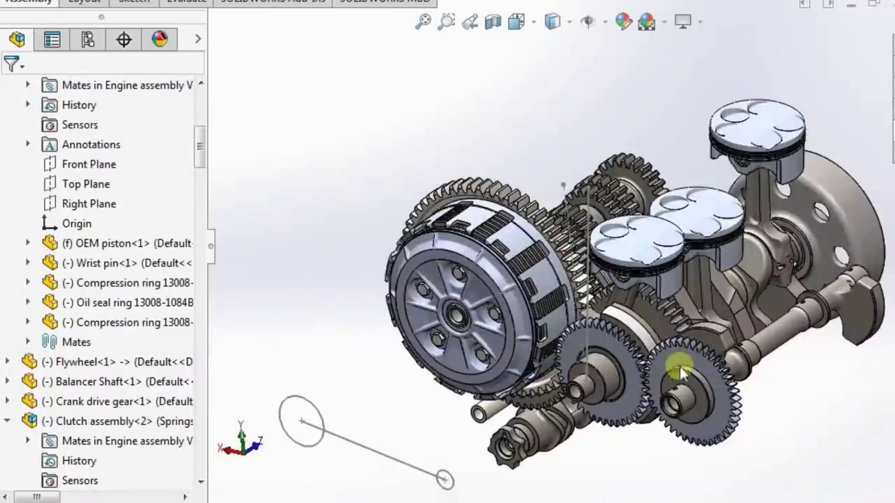
middle_click_drag(650, 400, 660, 340)
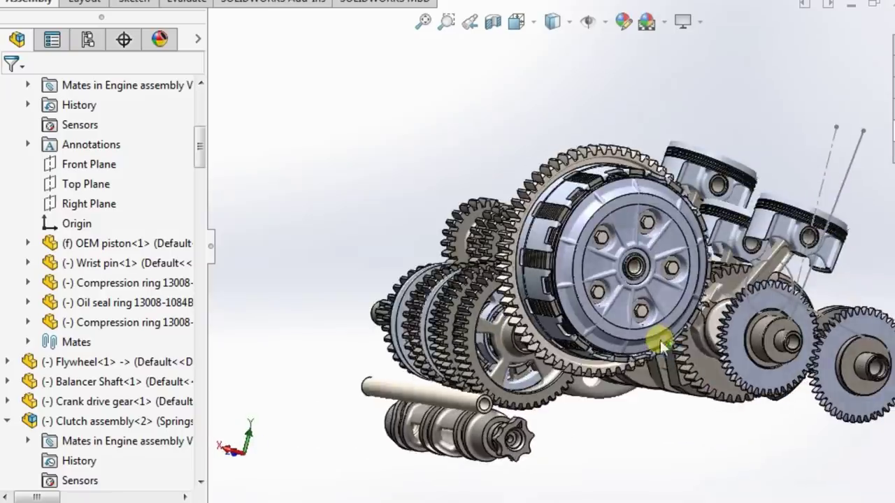
middle_click_drag(726, 406, 644, 447)
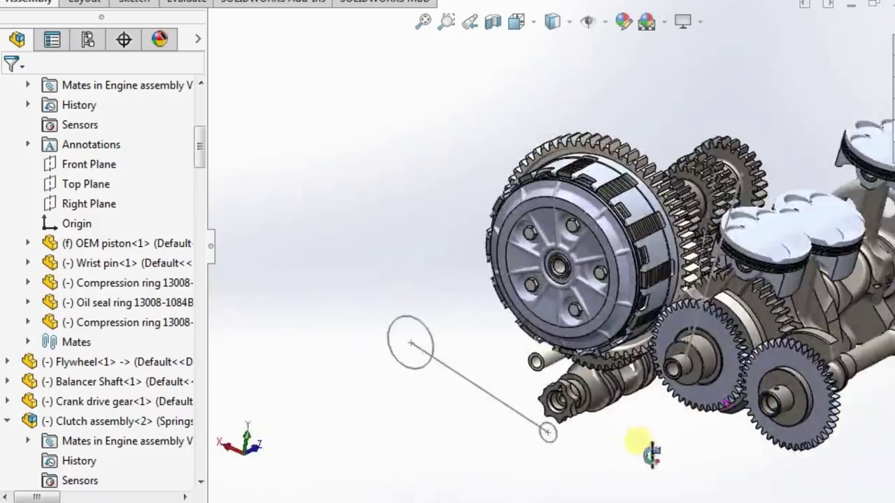
scroll(748, 319, "up", 3)
middle_click_drag(751, 318, 727, 220)
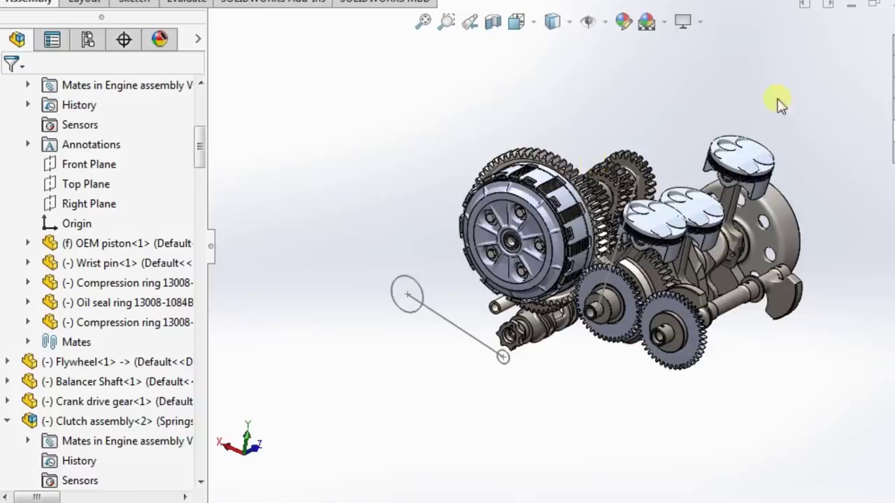
scroll(708, 240, "down", 3)
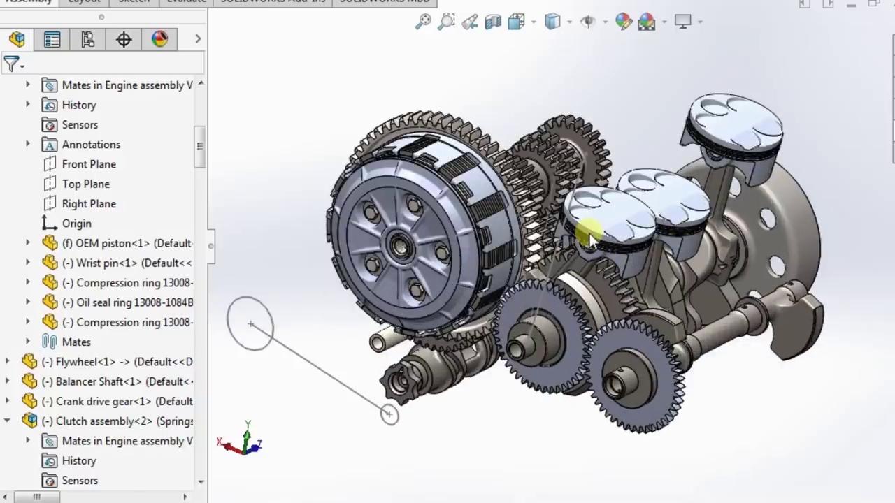